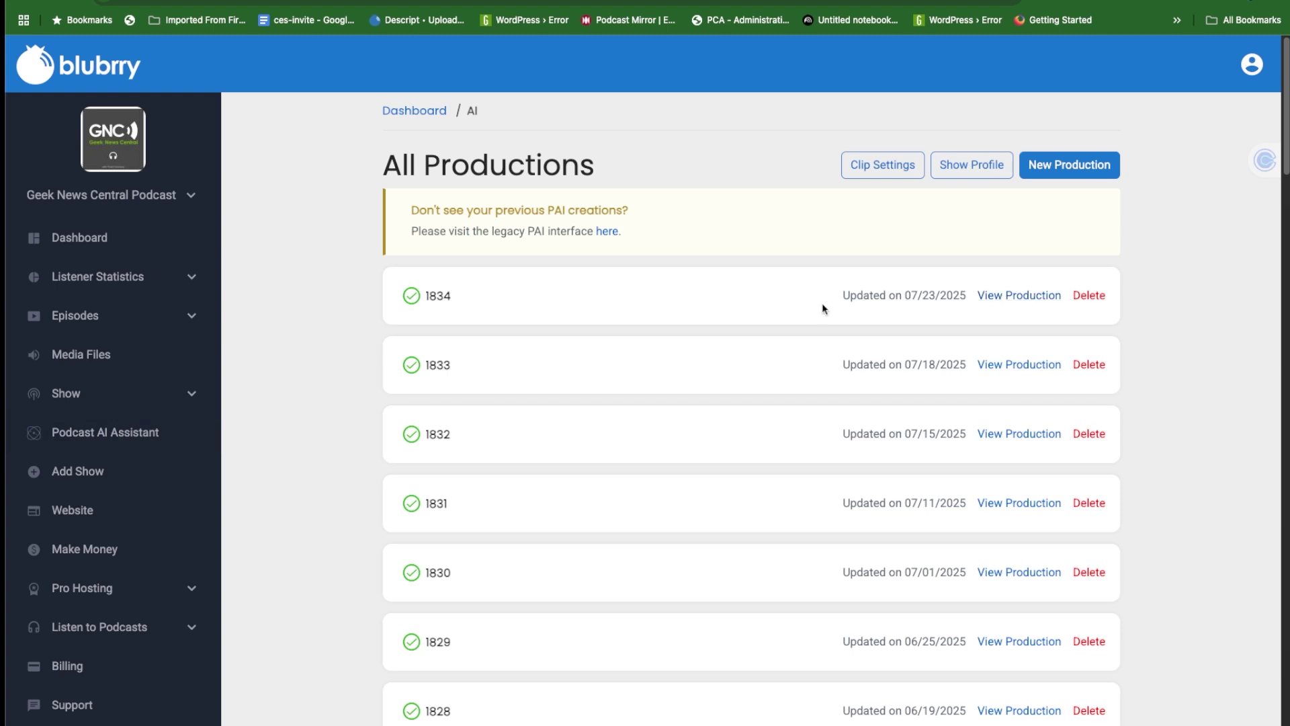
Open production 1834 and look over its Episode Essentials and Post Recording sections
left_click(1023, 297)
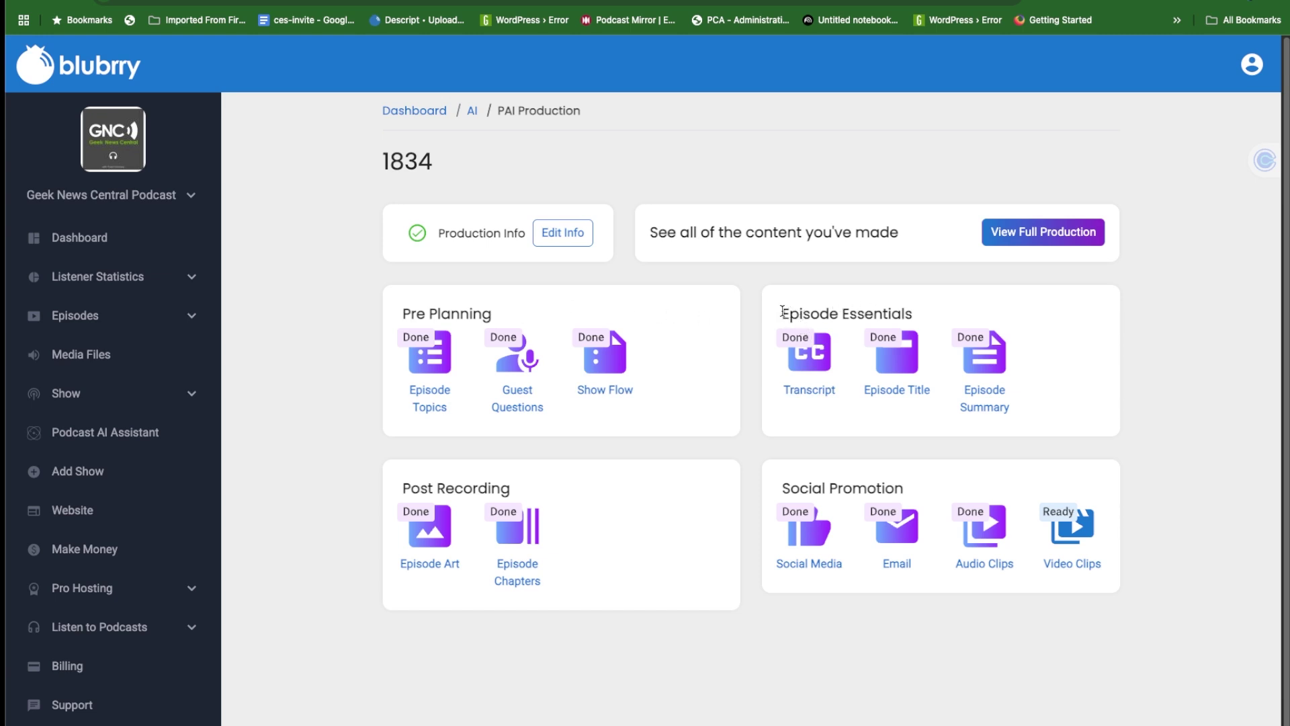
left_click_drag(781, 314, 914, 313)
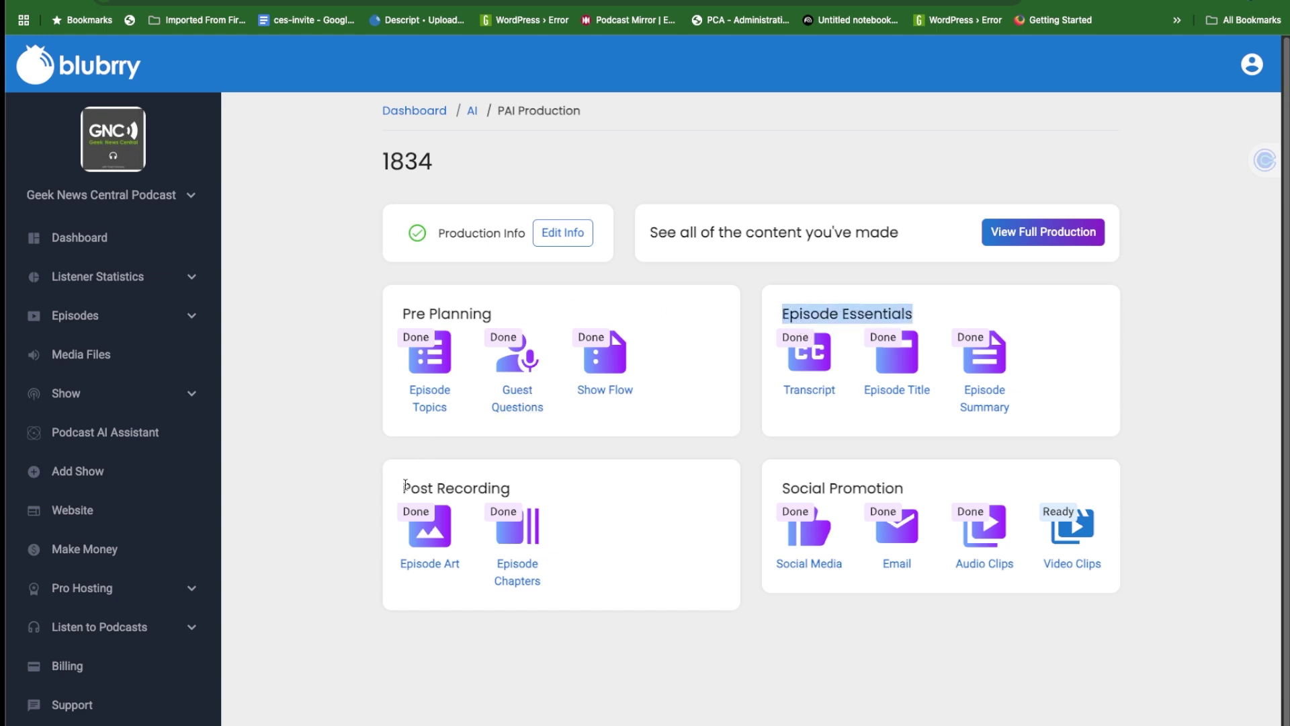
left_click_drag(402, 487, 486, 485)
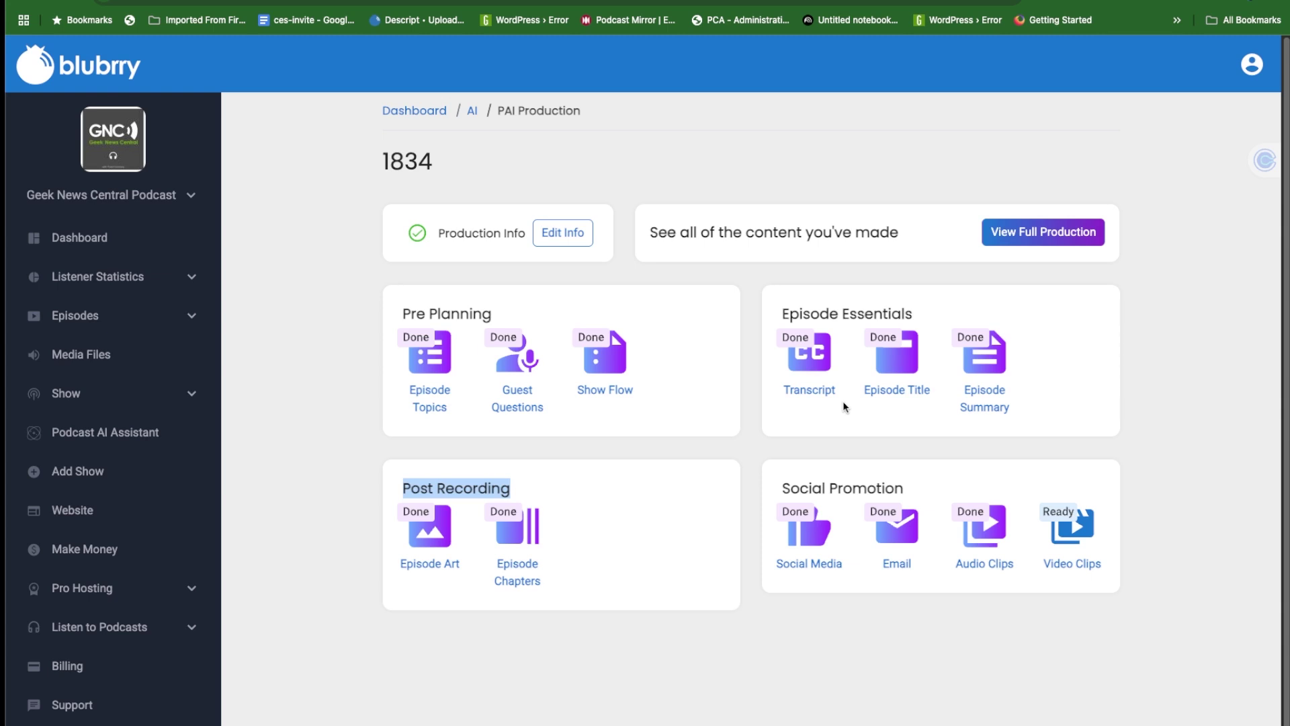
Open the episode's transcript, skim its text and examine the SRT and VTT download options
left_click(799, 396)
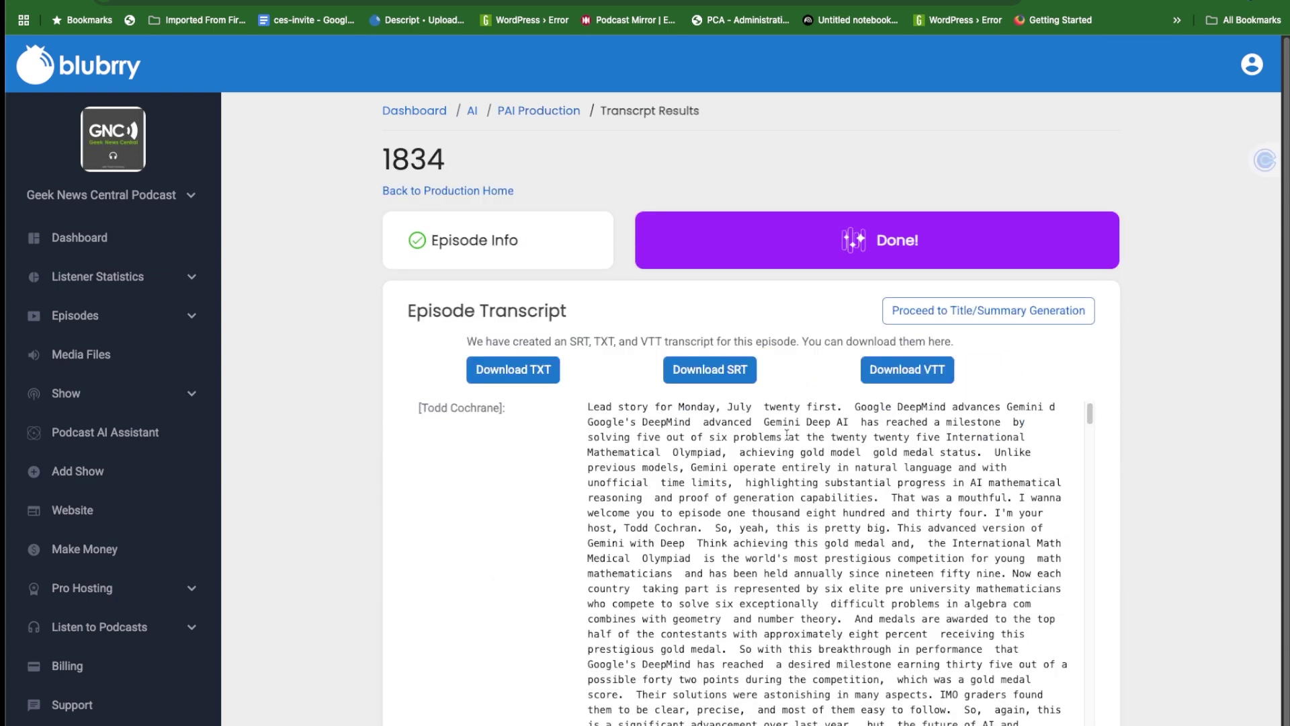
scroll(785, 426, "down", 1)
scroll(786, 434, "up", 1)
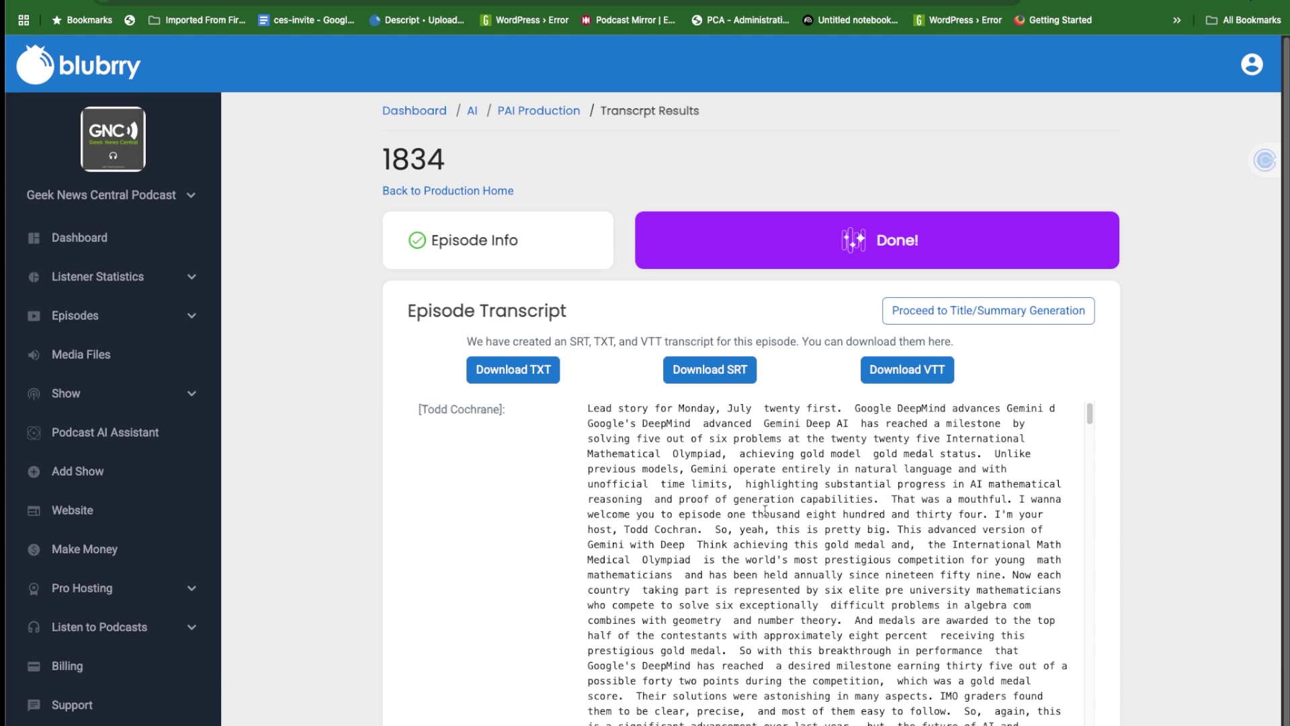
scroll(764, 511, "down", 10)
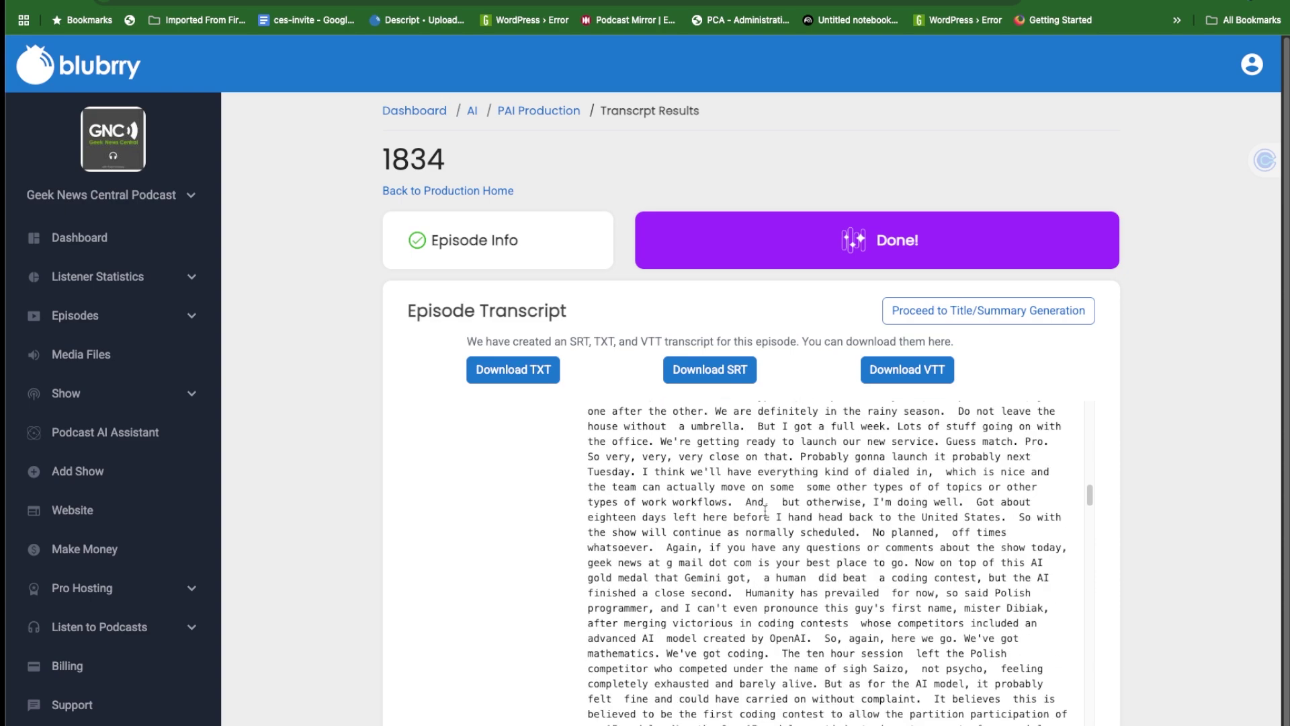
scroll(765, 510, "up", 10)
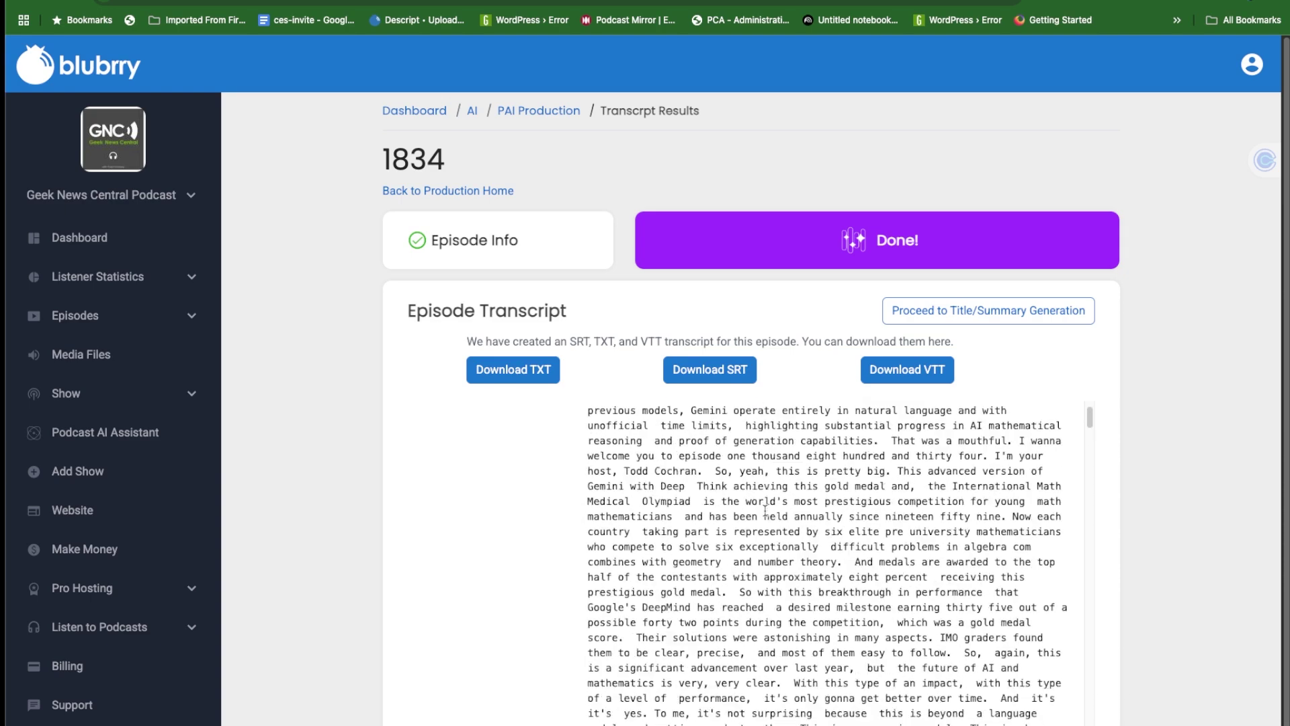
scroll(765, 511, "up", 2)
left_click(702, 371)
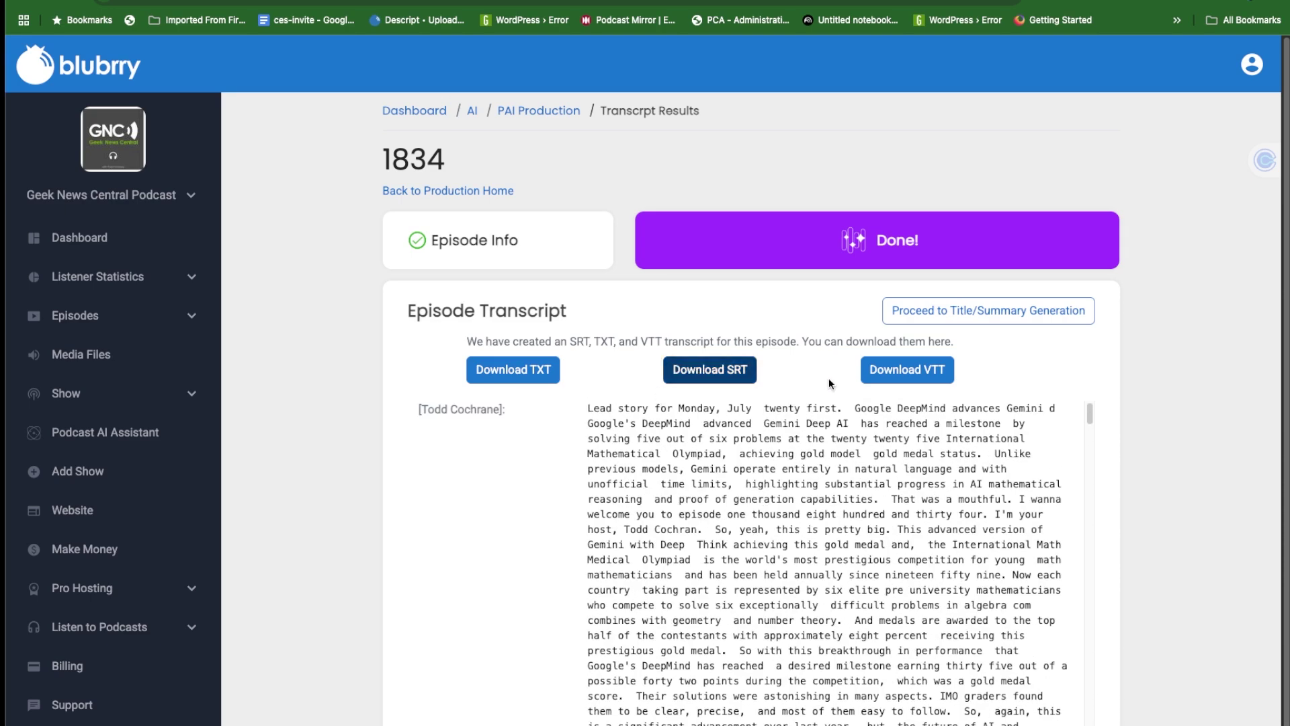
left_click(902, 380)
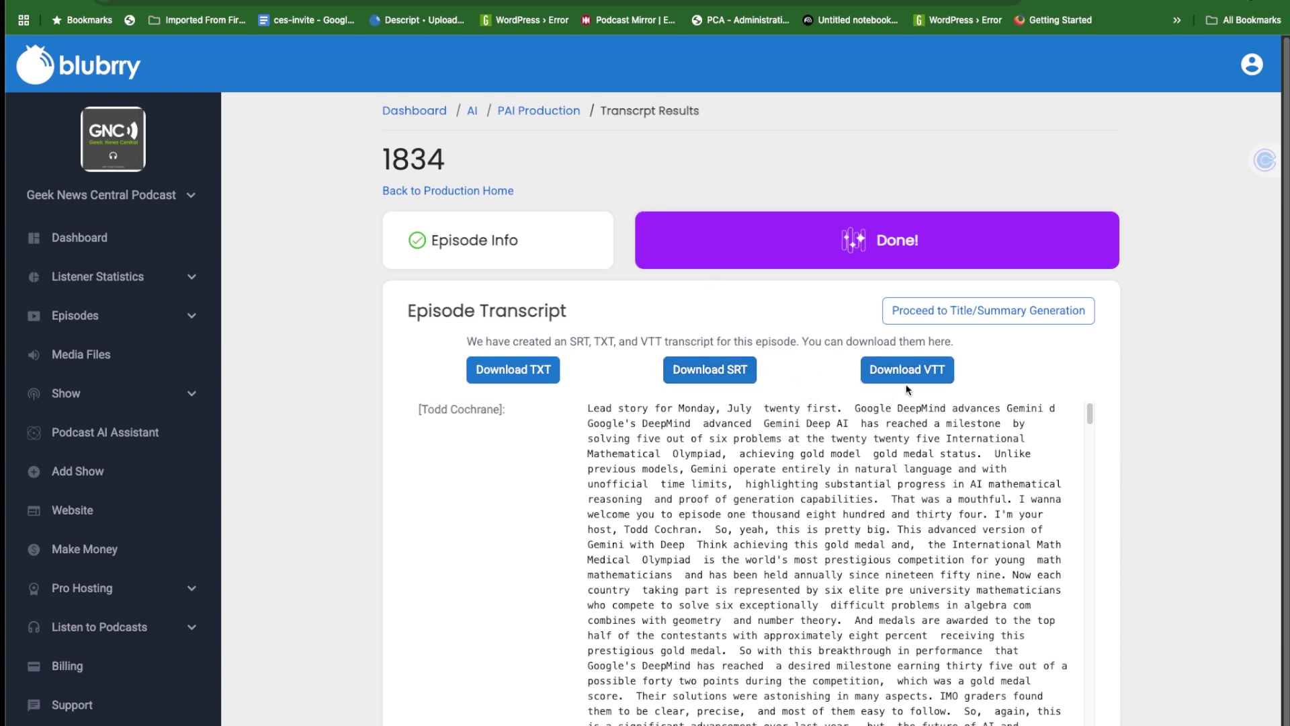
Return to the production overview, open the suggested episode titles and examine the one about Google's Gemini Deep Think AI
left_click(536, 113)
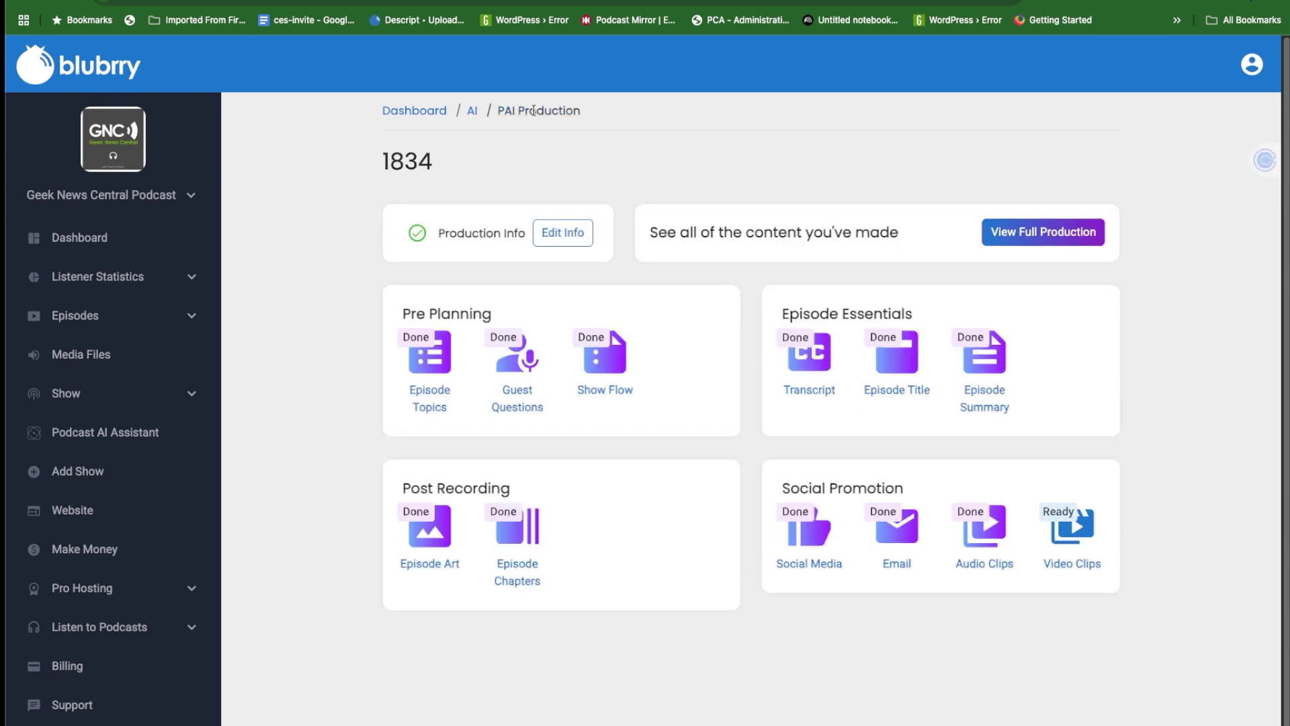
left_click(904, 395)
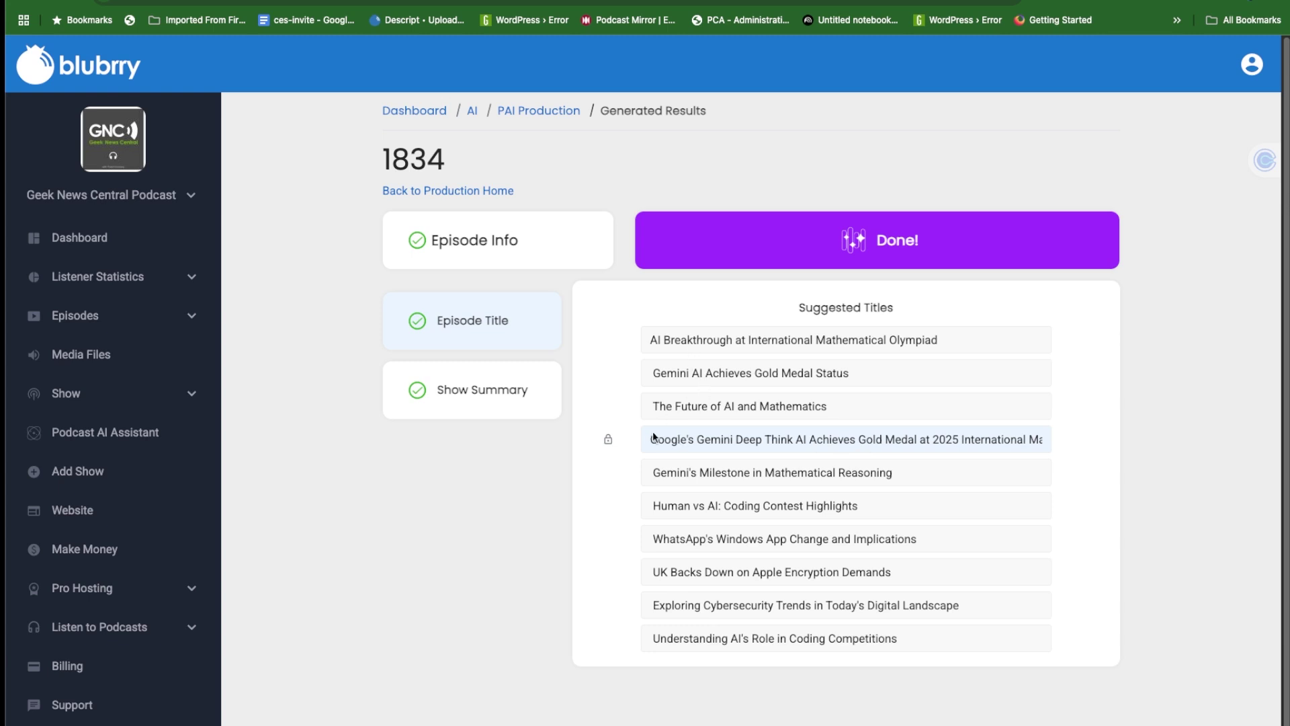
left_click_drag(653, 437, 1005, 452)
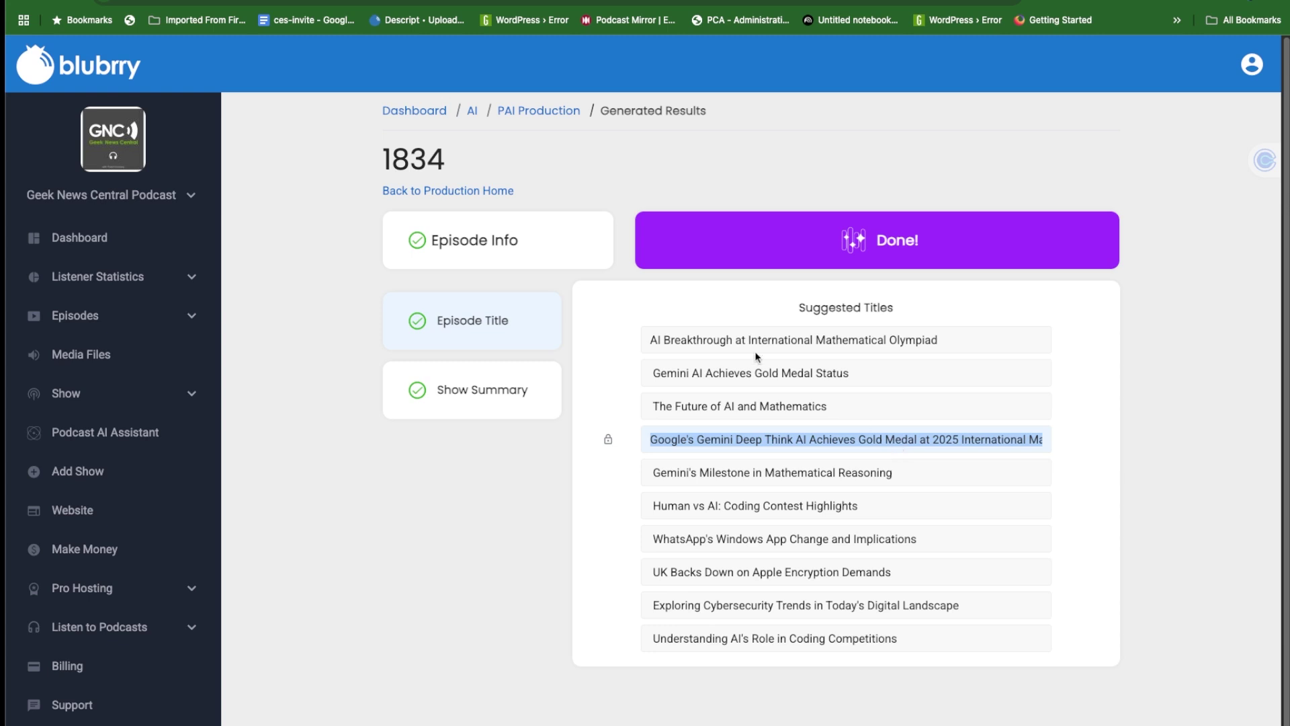
Return to the production overview, open the episode summary and read through its show narrative
left_click(537, 111)
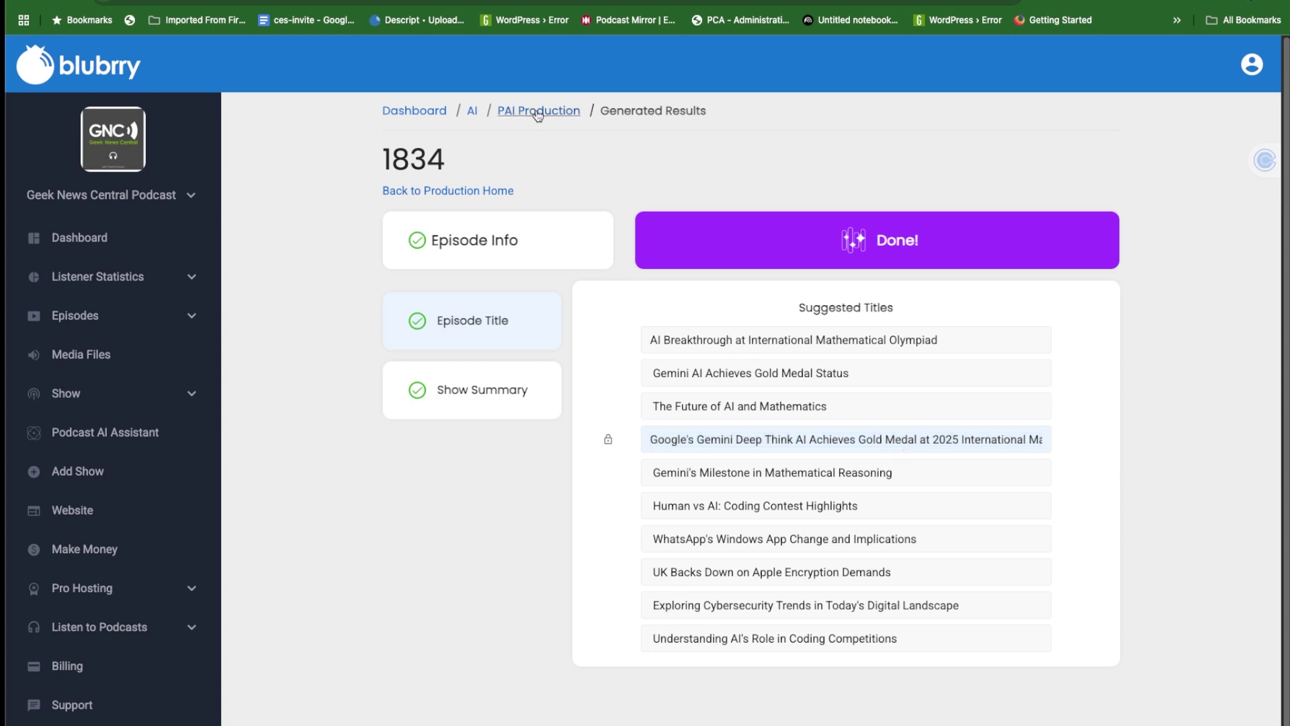
left_click(995, 410)
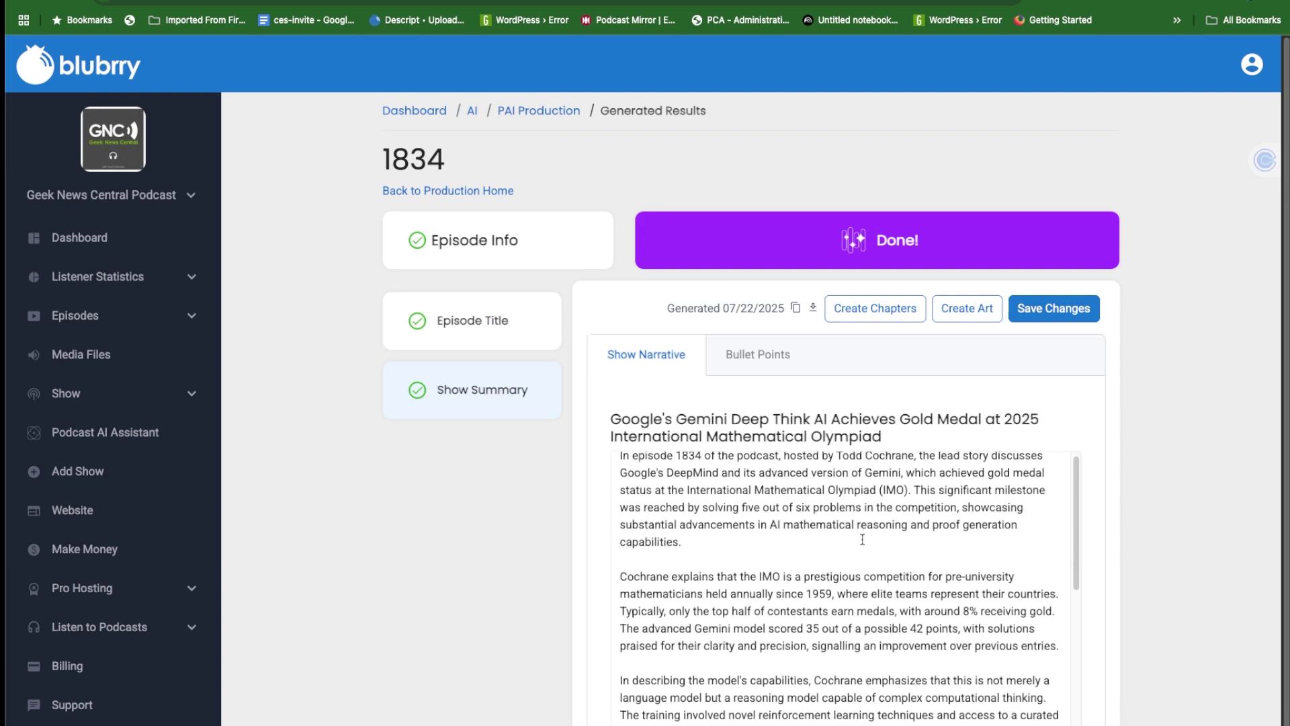
scroll(862, 539, "down", 2)
scroll(862, 539, "down", 2)
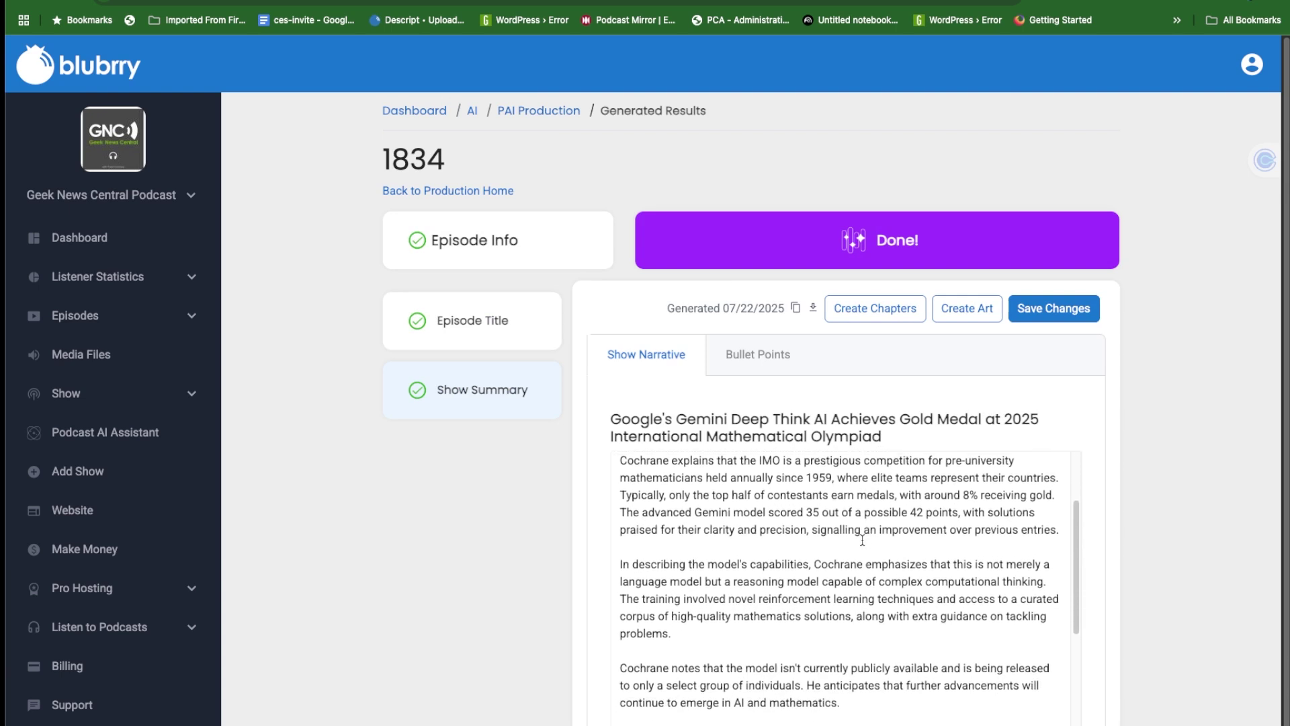
scroll(865, 531, "down", 7)
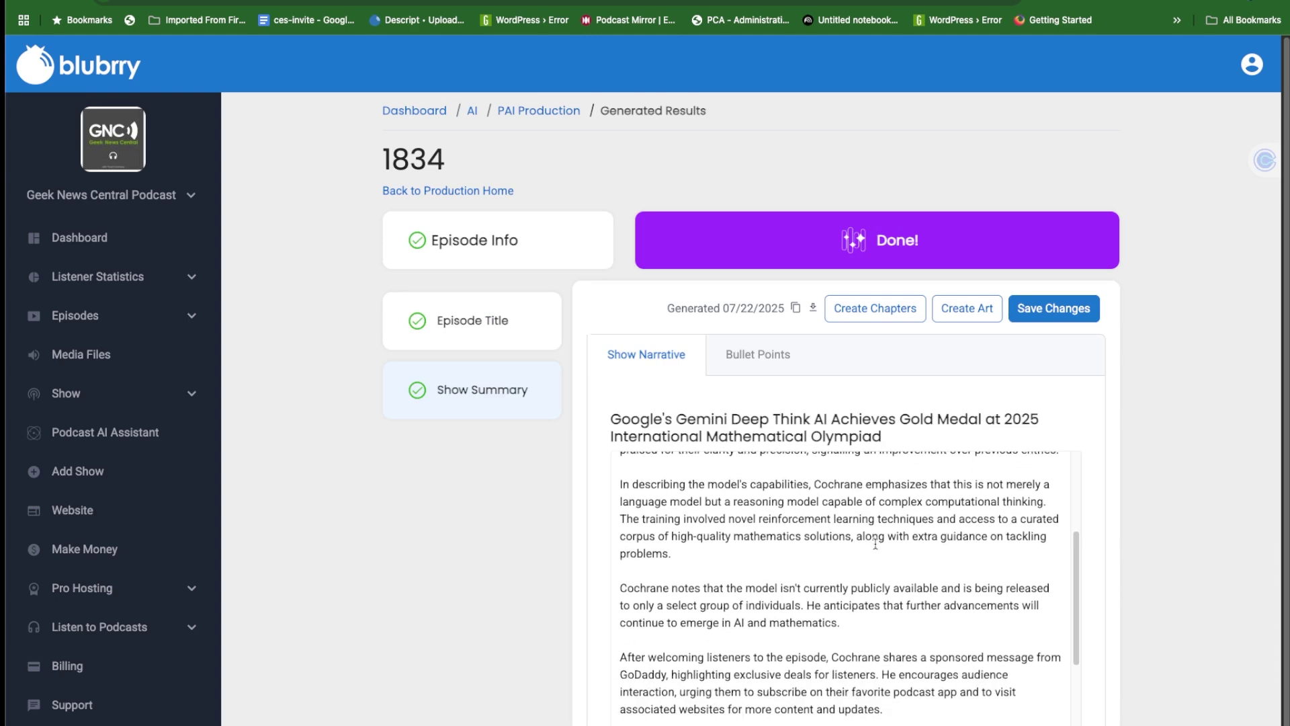
scroll(874, 544, "down", 4)
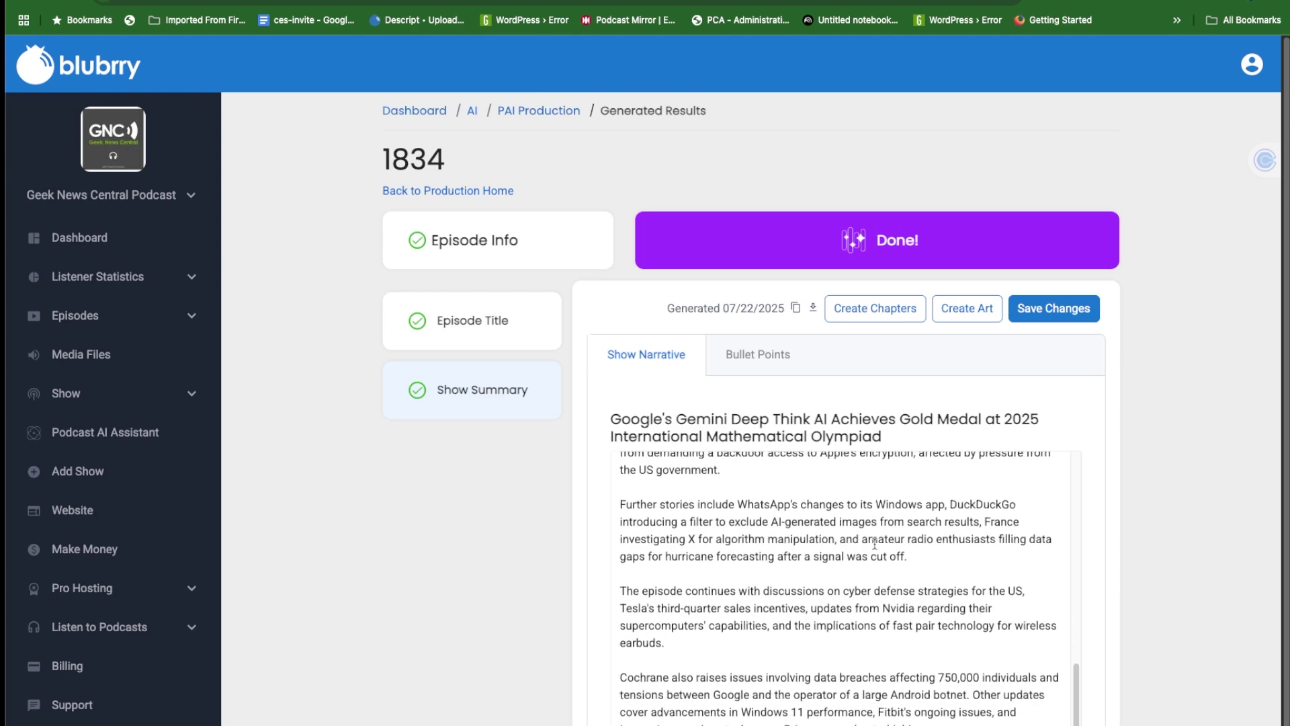
scroll(874, 545, "up", 15)
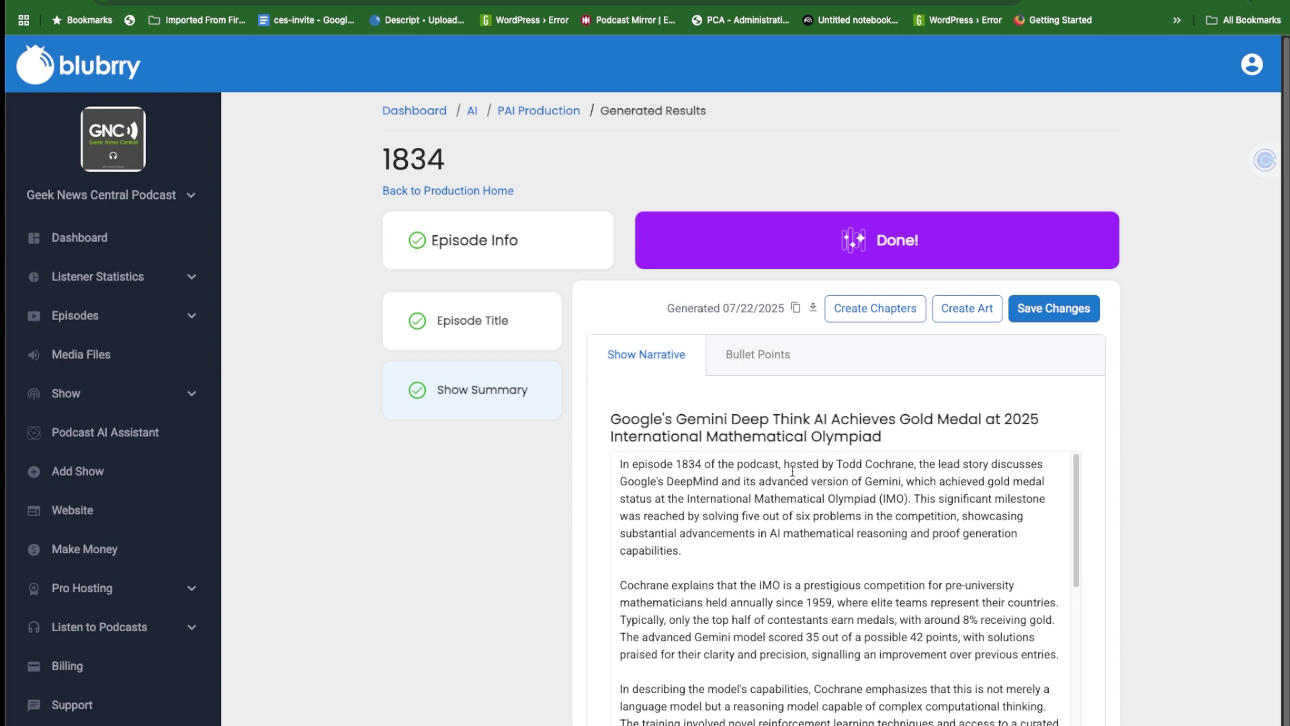
Switch the show summary to its bullet-point version and read through the whole list
left_click(749, 365)
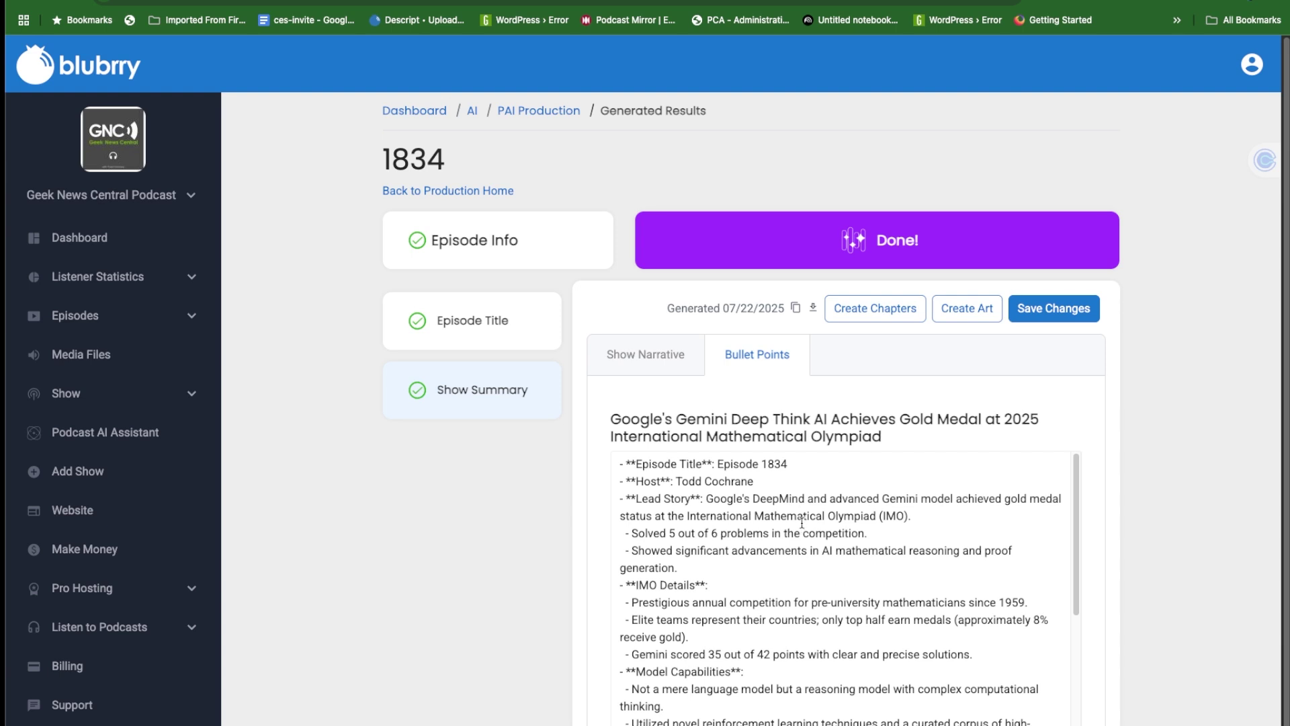
scroll(814, 533, "down", 3)
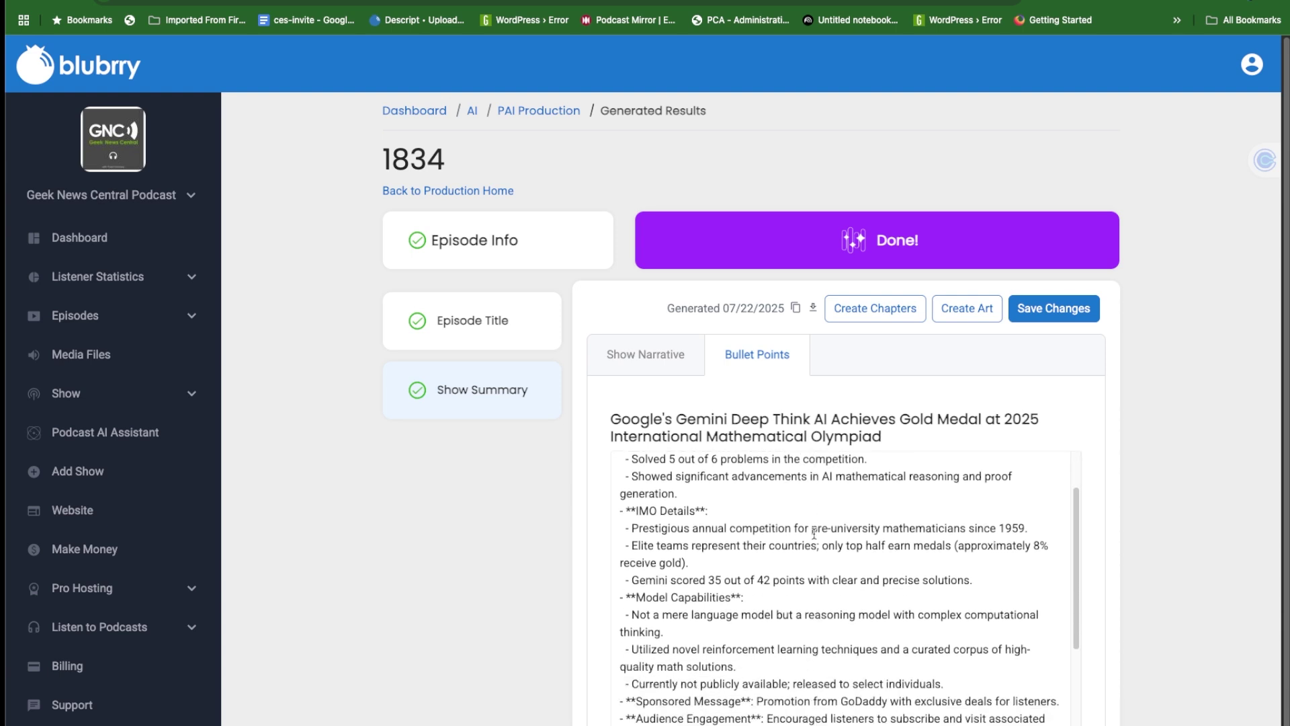
scroll(813, 532, "down", 4)
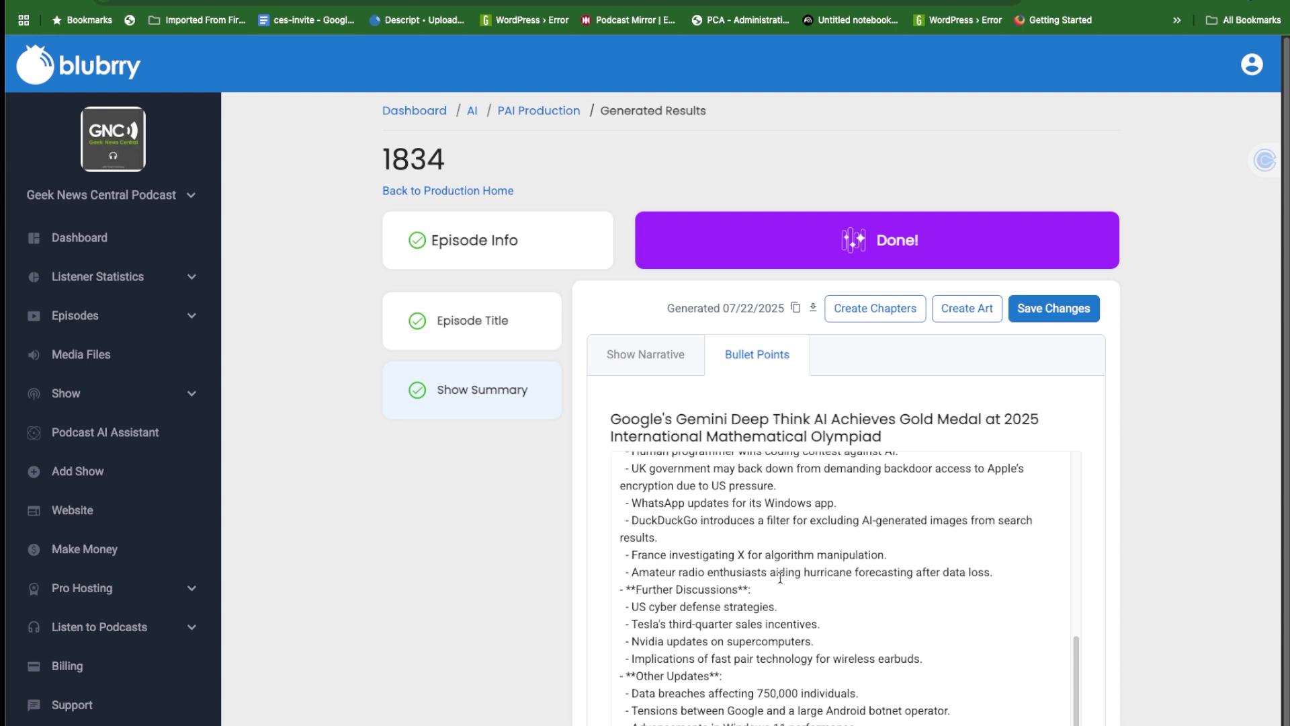
scroll(776, 579, "up", 7)
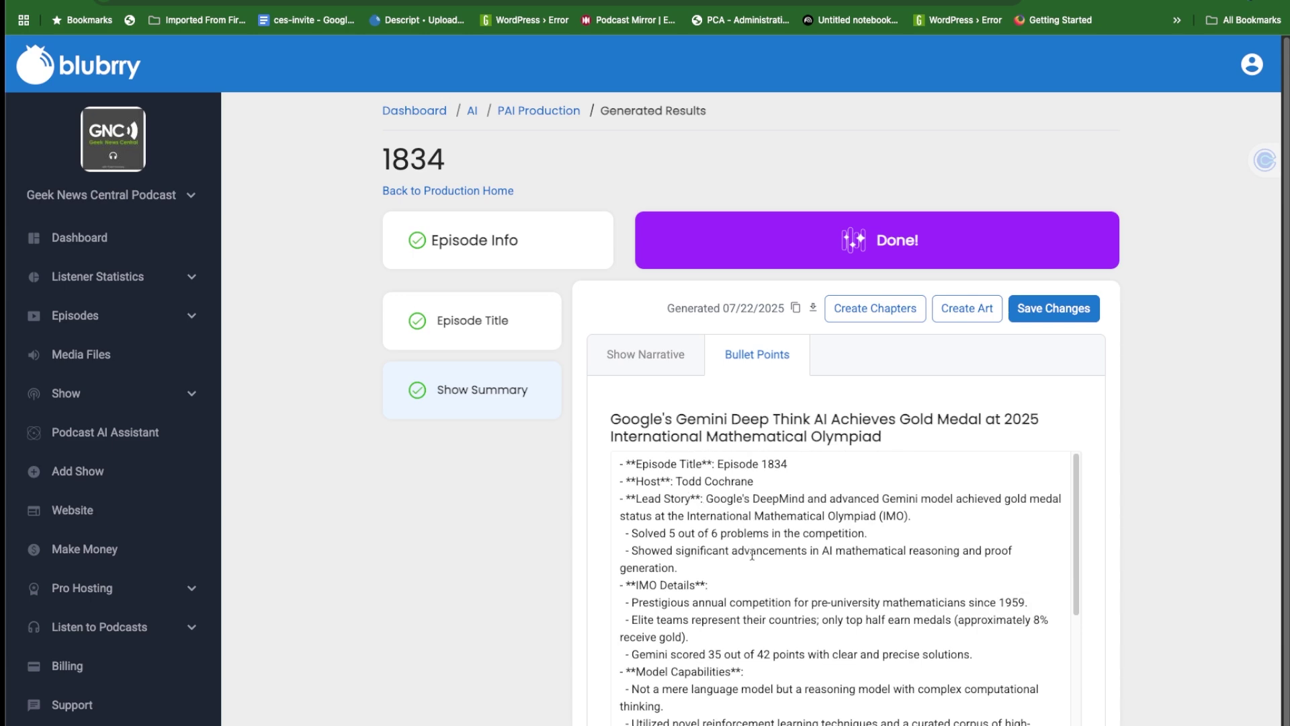
scroll(732, 547, "down", 10)
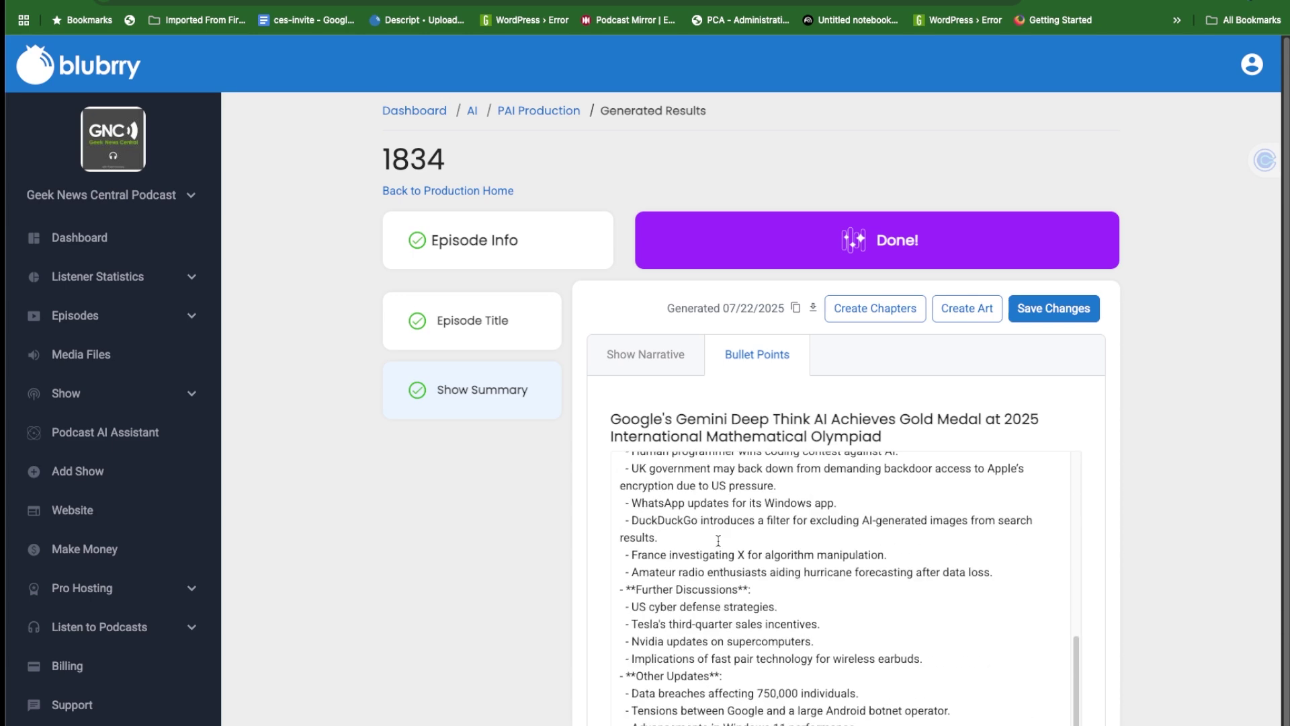
scroll(719, 540, "up", 10)
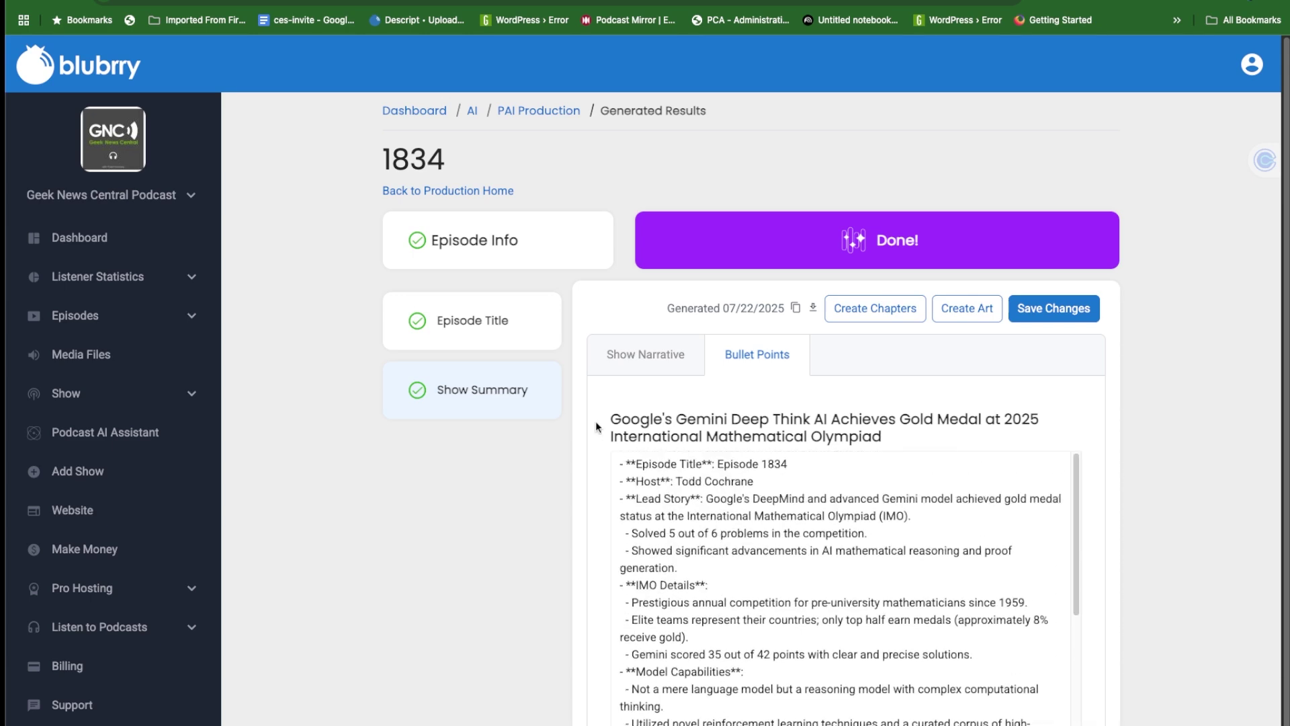
Switch back to the narrative version of the show summary and review it through to its closing paragraph
left_click(636, 357)
scroll(753, 526, "down", 5)
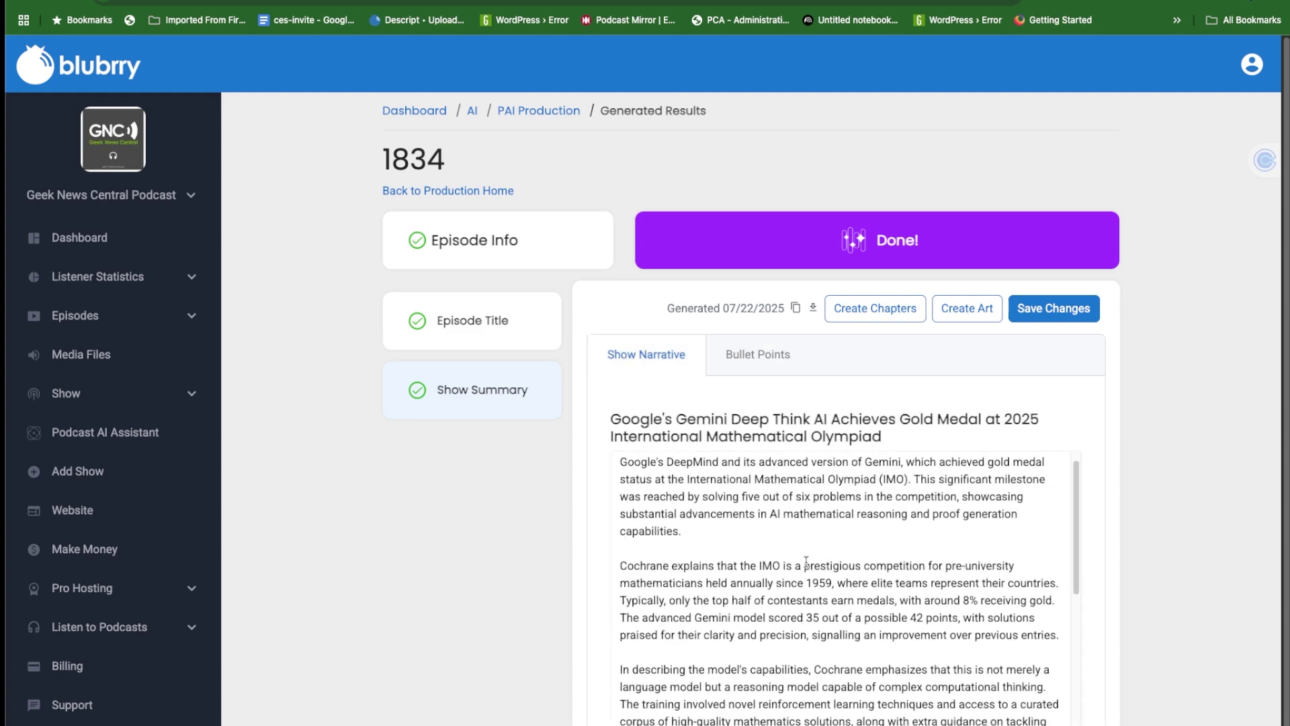
scroll(813, 566, "down", 2)
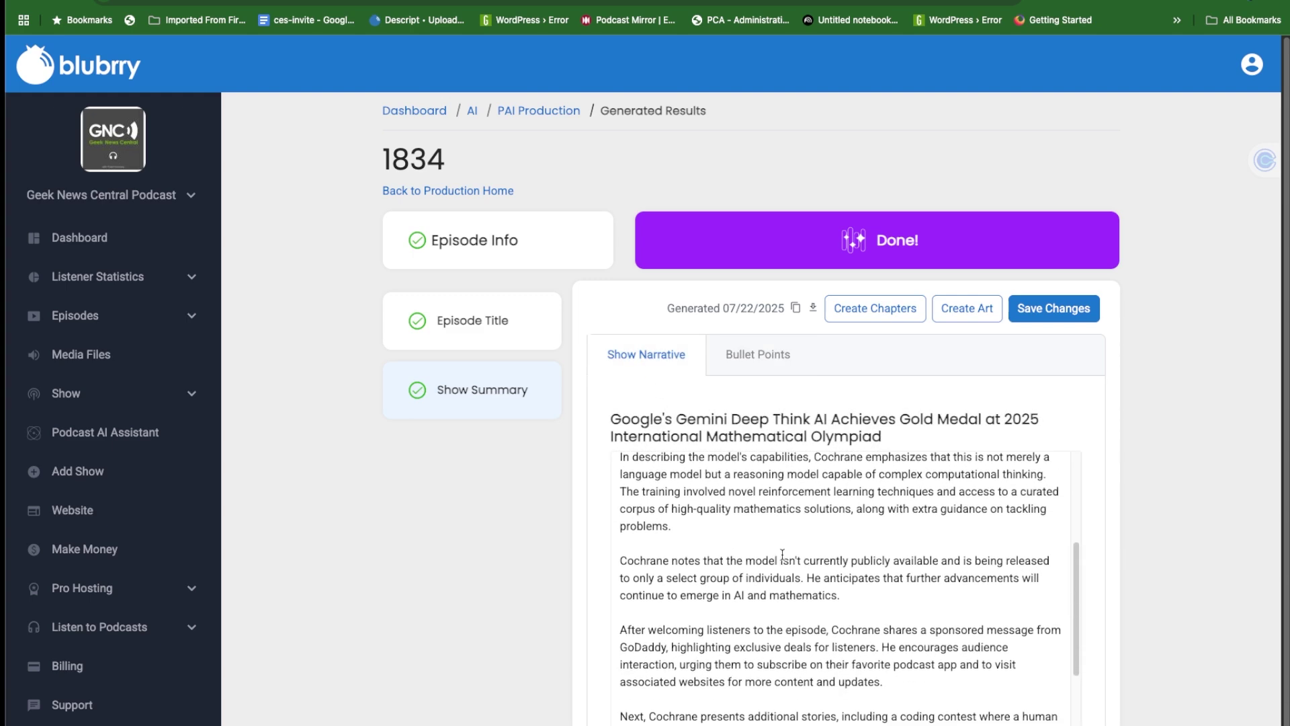
scroll(800, 580, "down", 2)
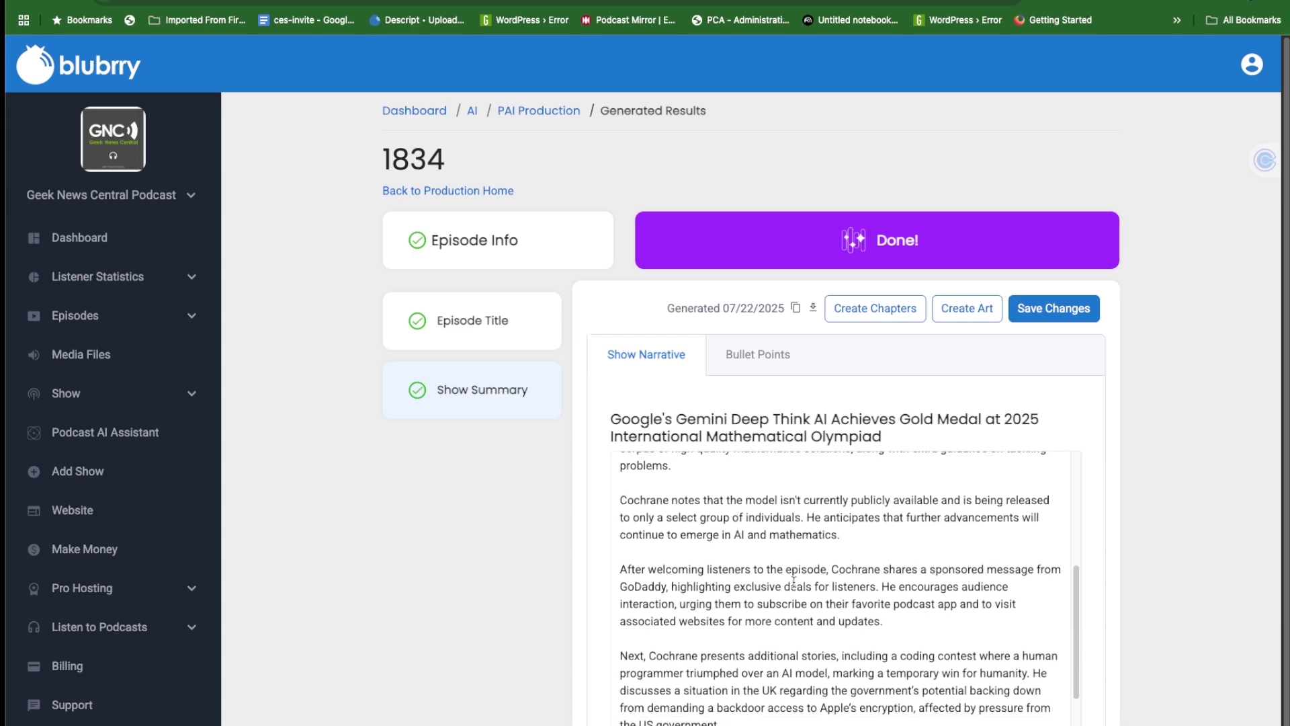
scroll(810, 587, "down", 7)
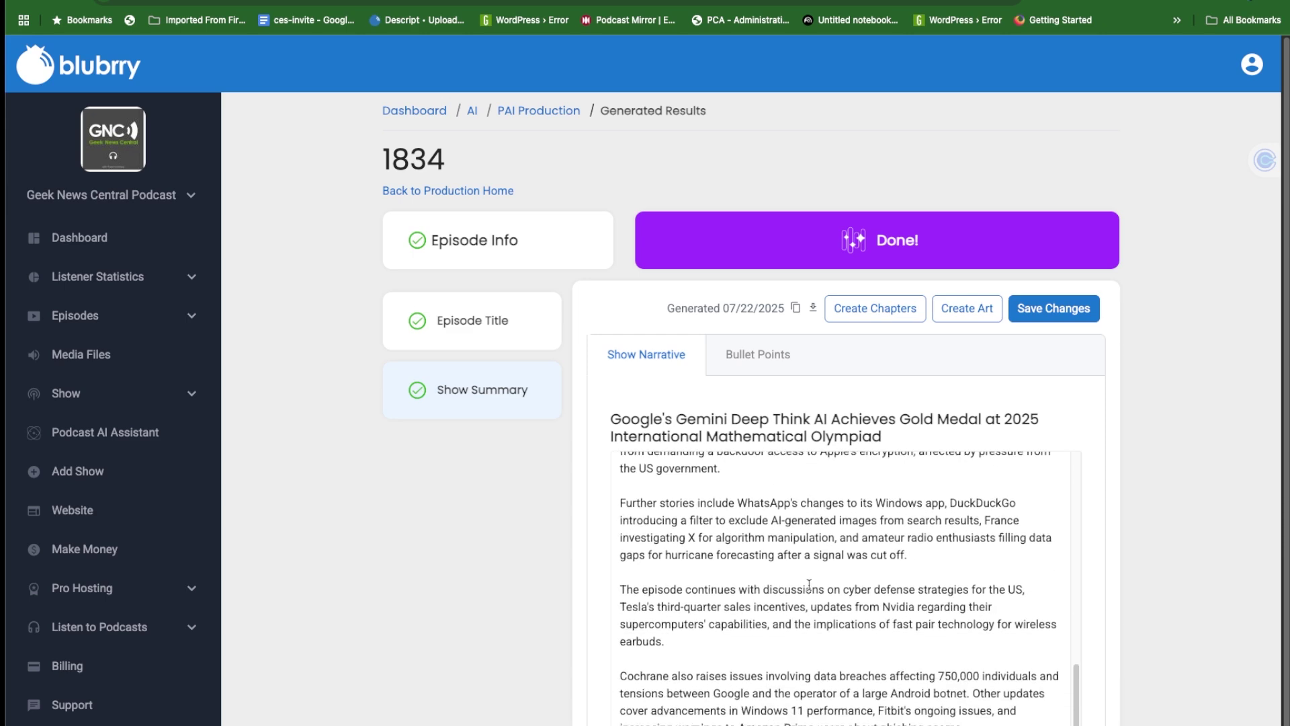
scroll(813, 570, "down", 2)
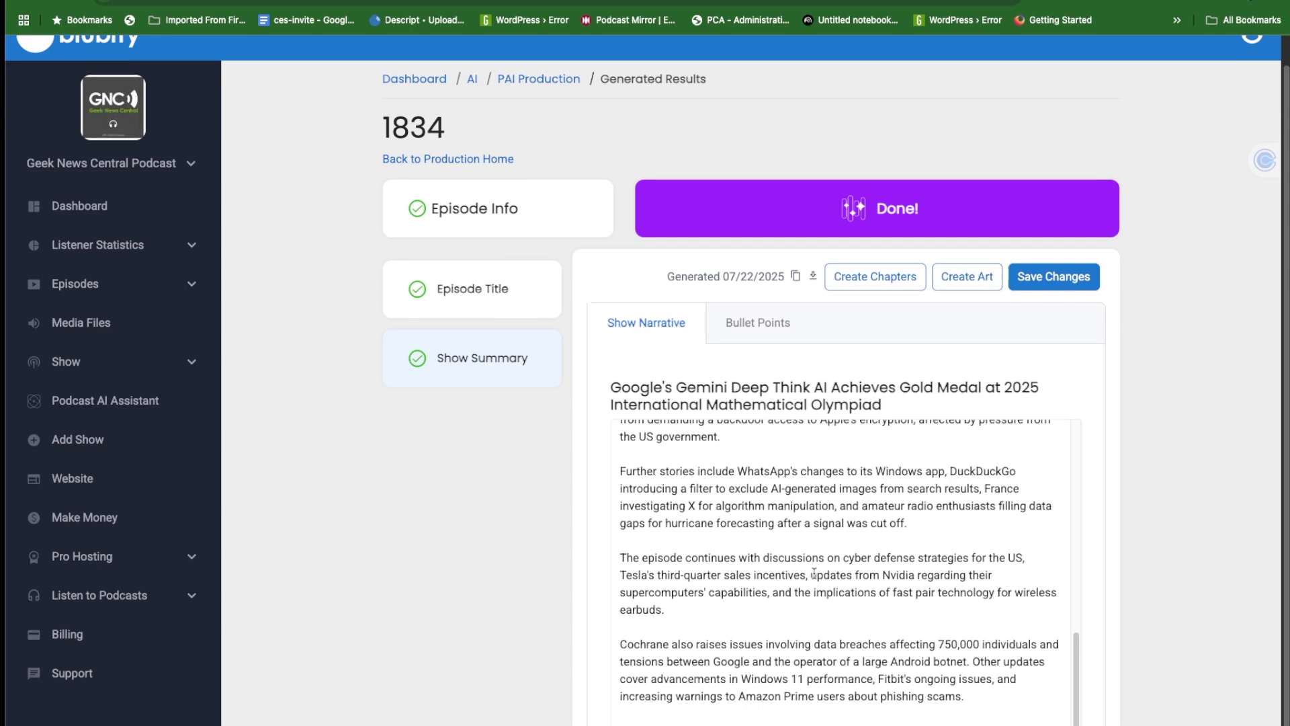
scroll(833, 566, "down", 1)
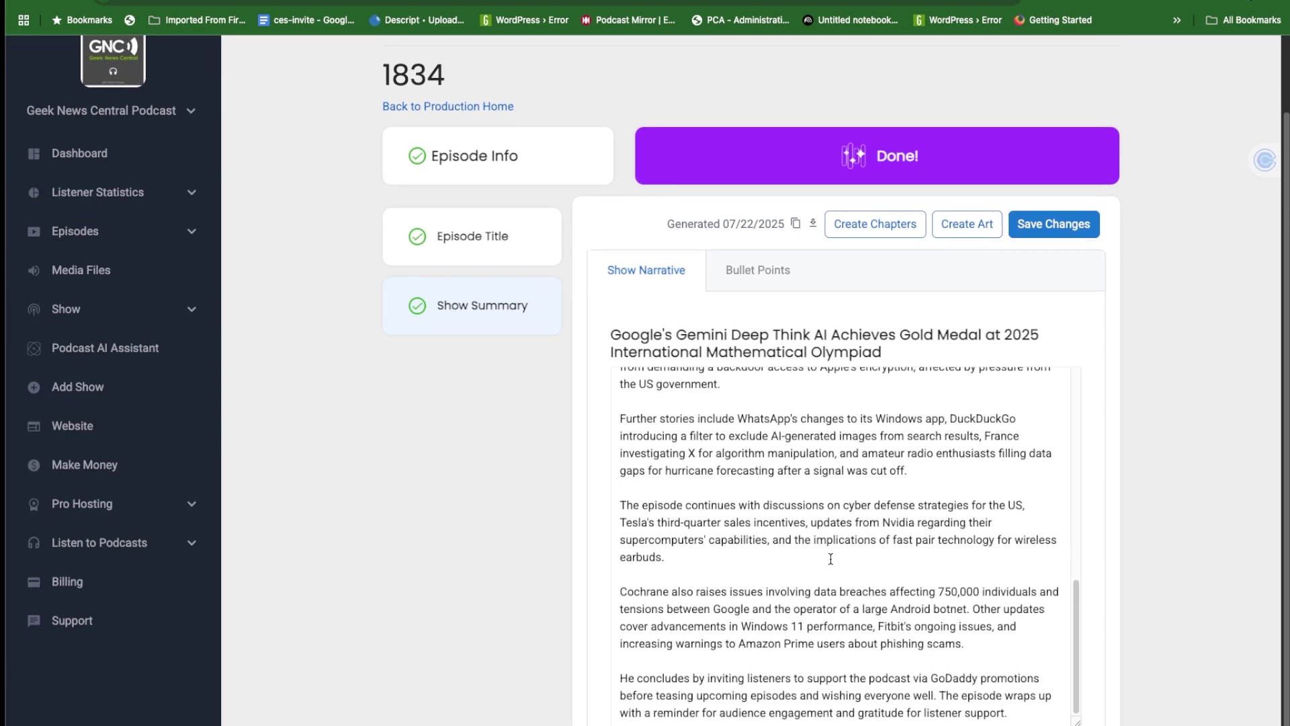
scroll(831, 558, "up", 10)
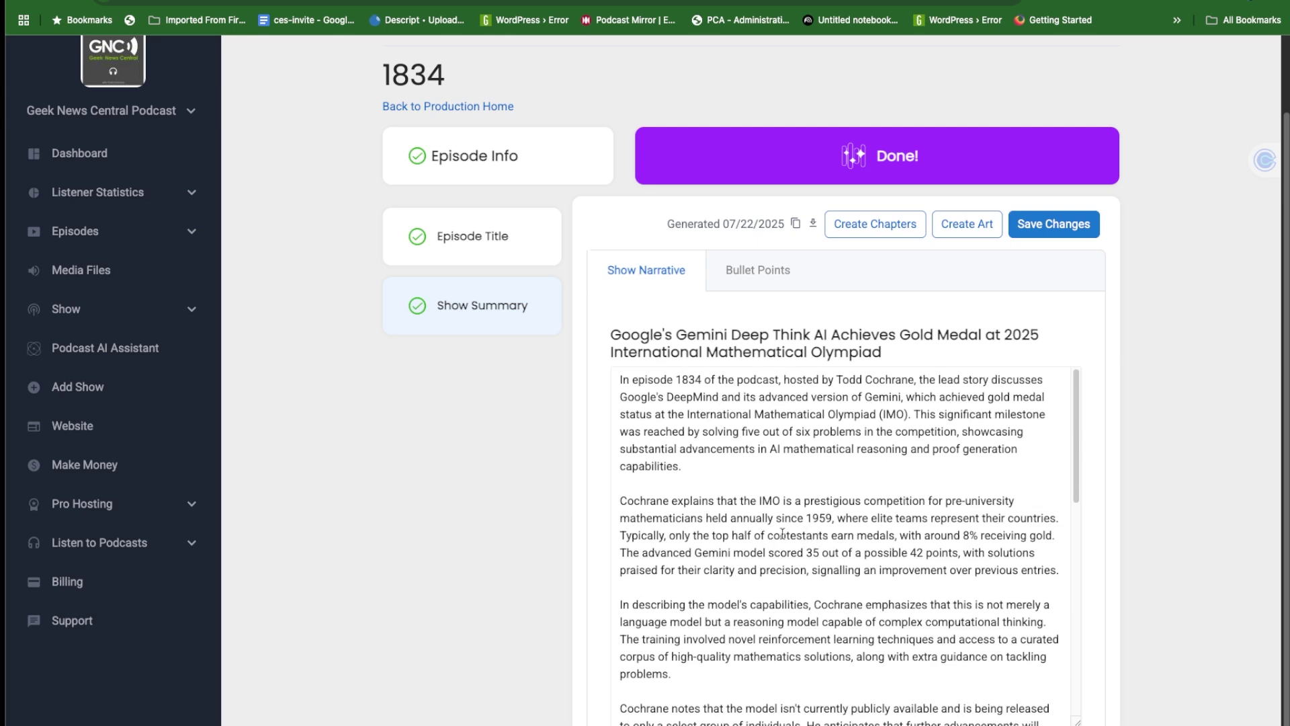
scroll(783, 533, "up", 3)
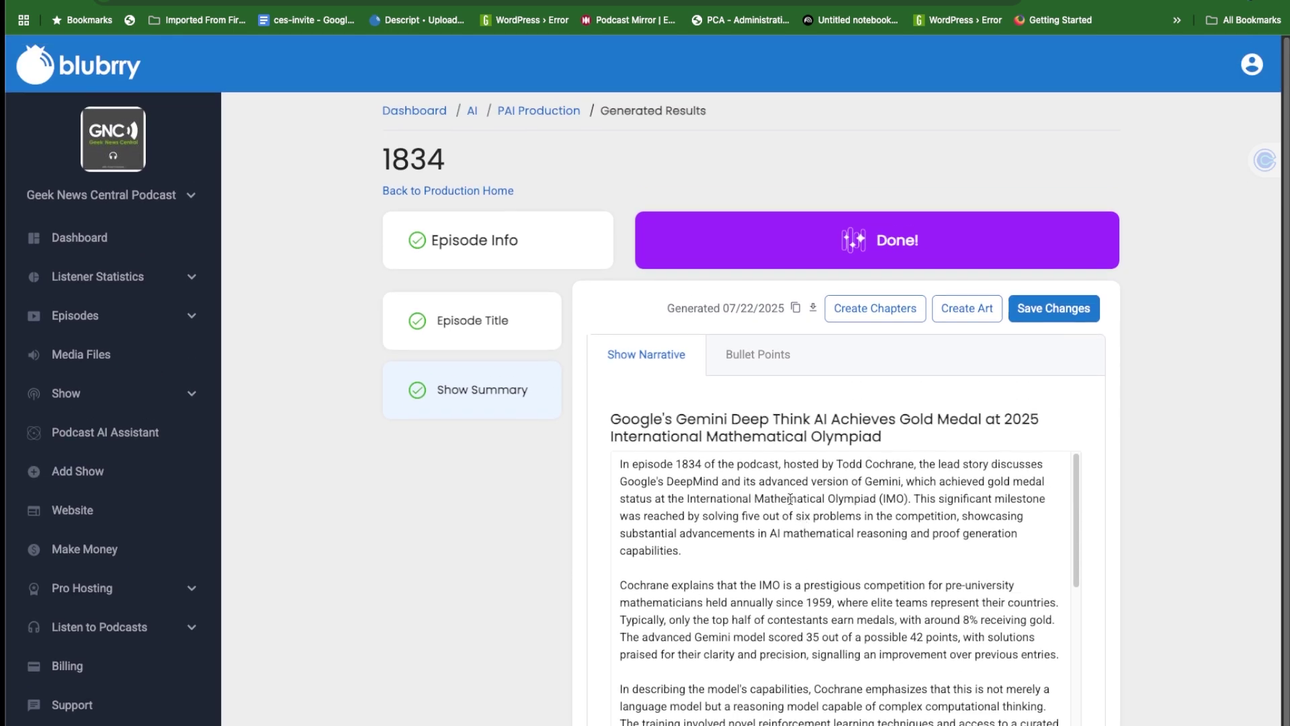
Return to the production overview, open the episode art and bring up the download options for the image with the white robot head
left_click(536, 115)
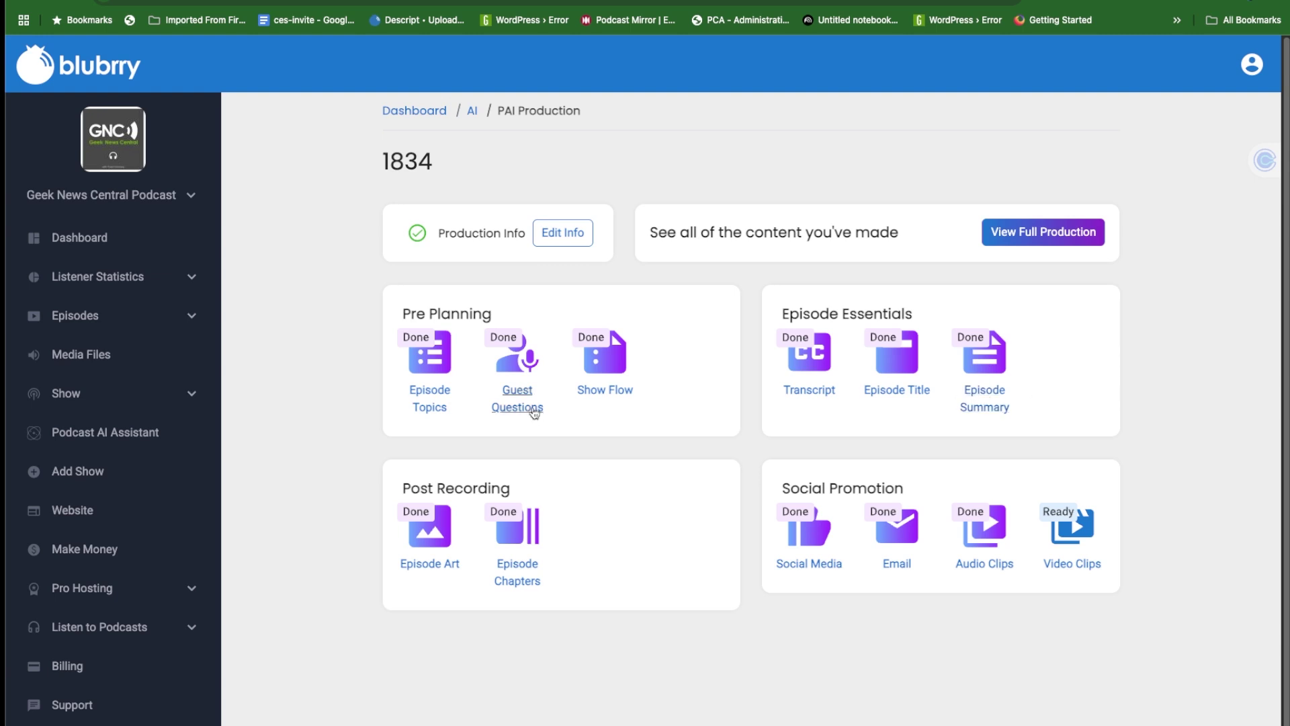
left_click(431, 566)
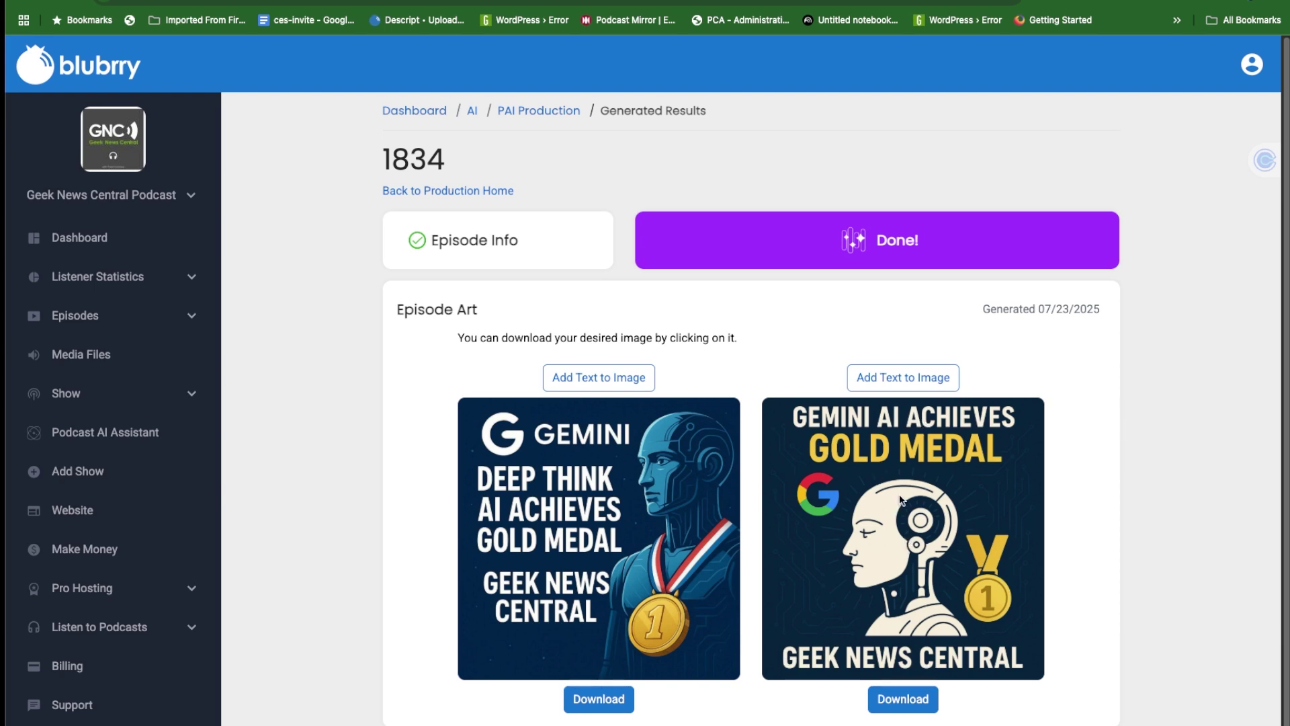
left_click(907, 703)
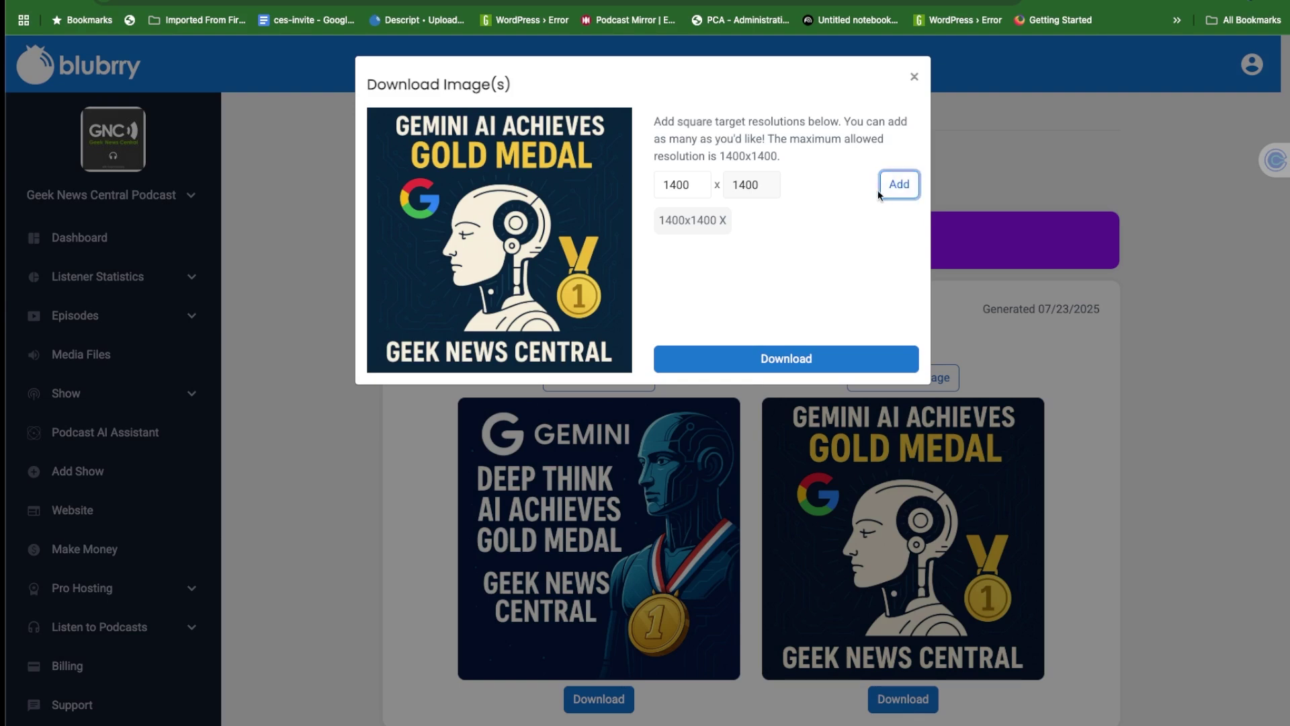
Add 1400x1400 and 250x250 as target resolutions, download the robot-head image in both sizes and close the download dialog
left_click(900, 187)
left_click(697, 188)
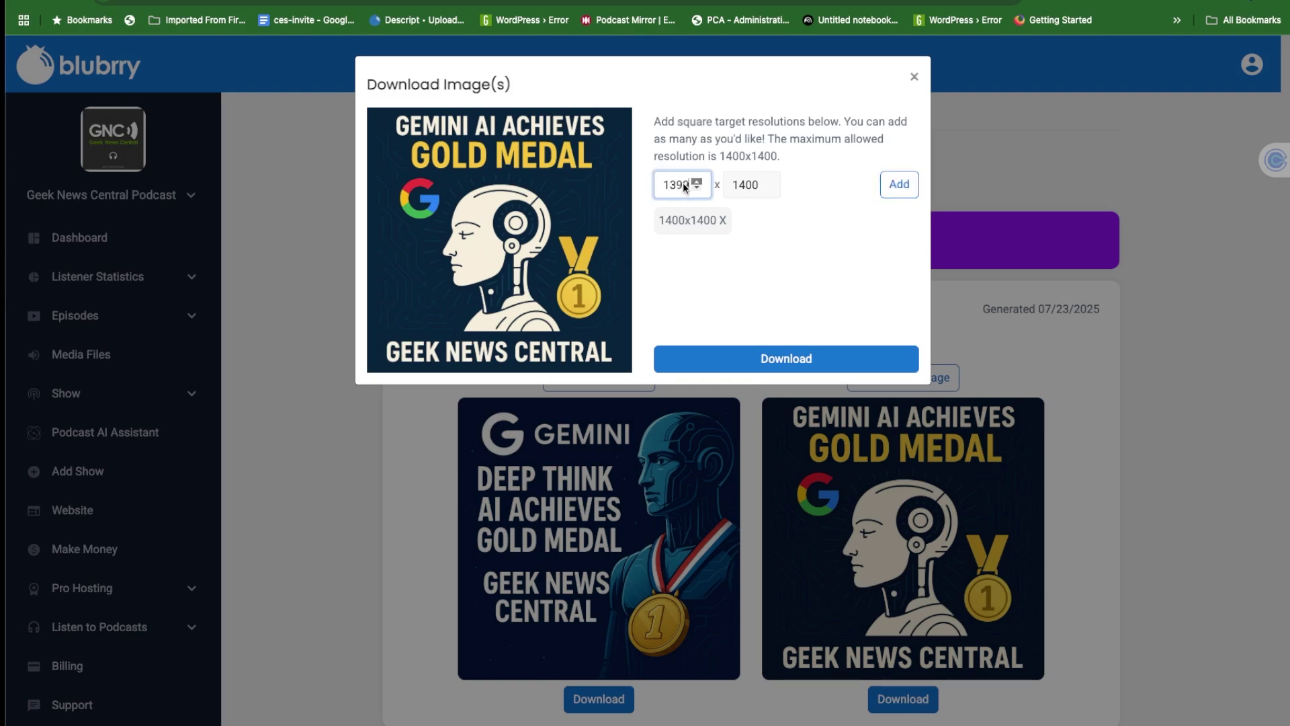
left_click_drag(662, 185, 724, 189)
type("250")
key("Tab")
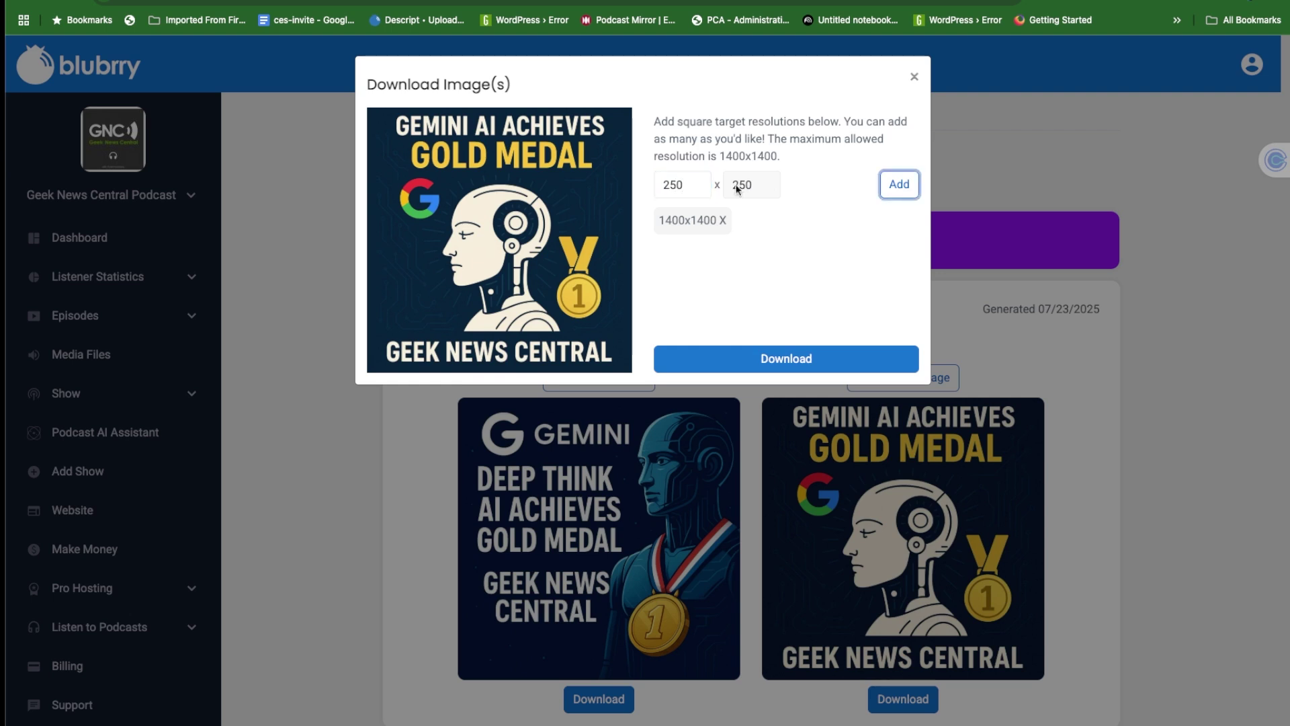
left_click(910, 187)
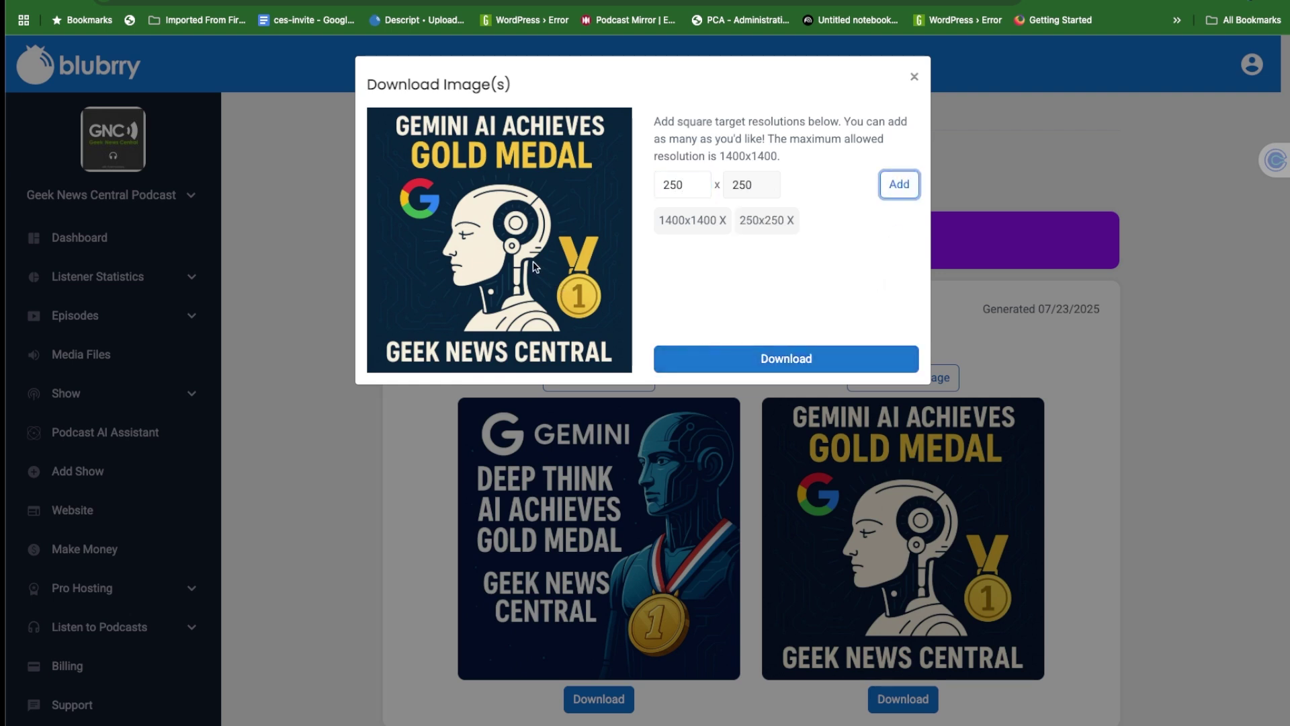
left_click(748, 361)
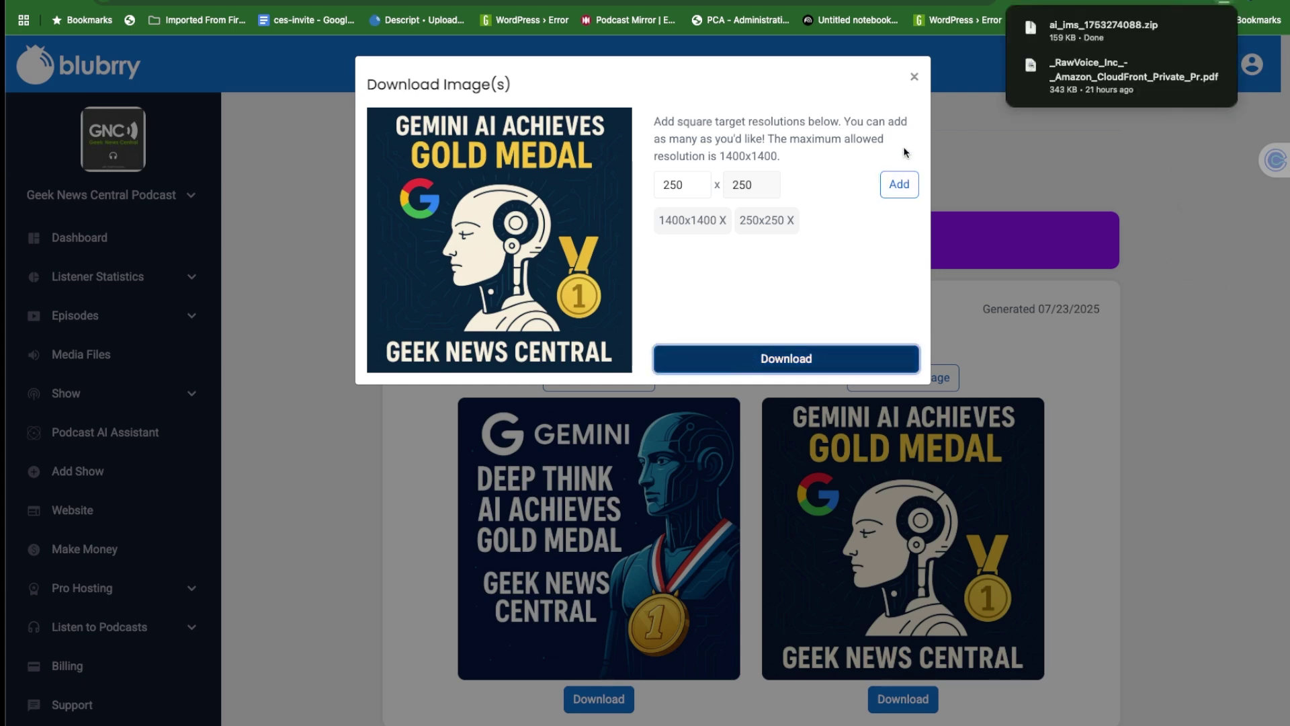
left_click(914, 80)
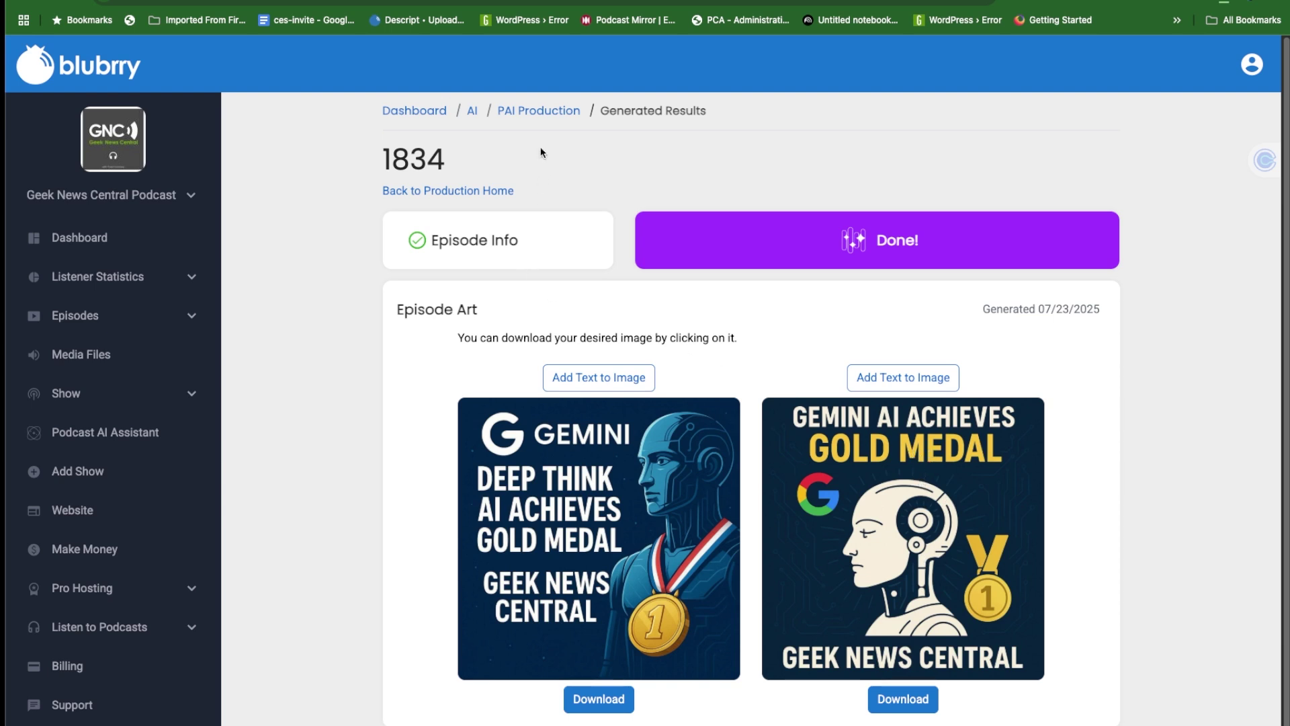
Return to the production overview, open the episode chapters and examine their start times, titles and artwork
left_click(550, 113)
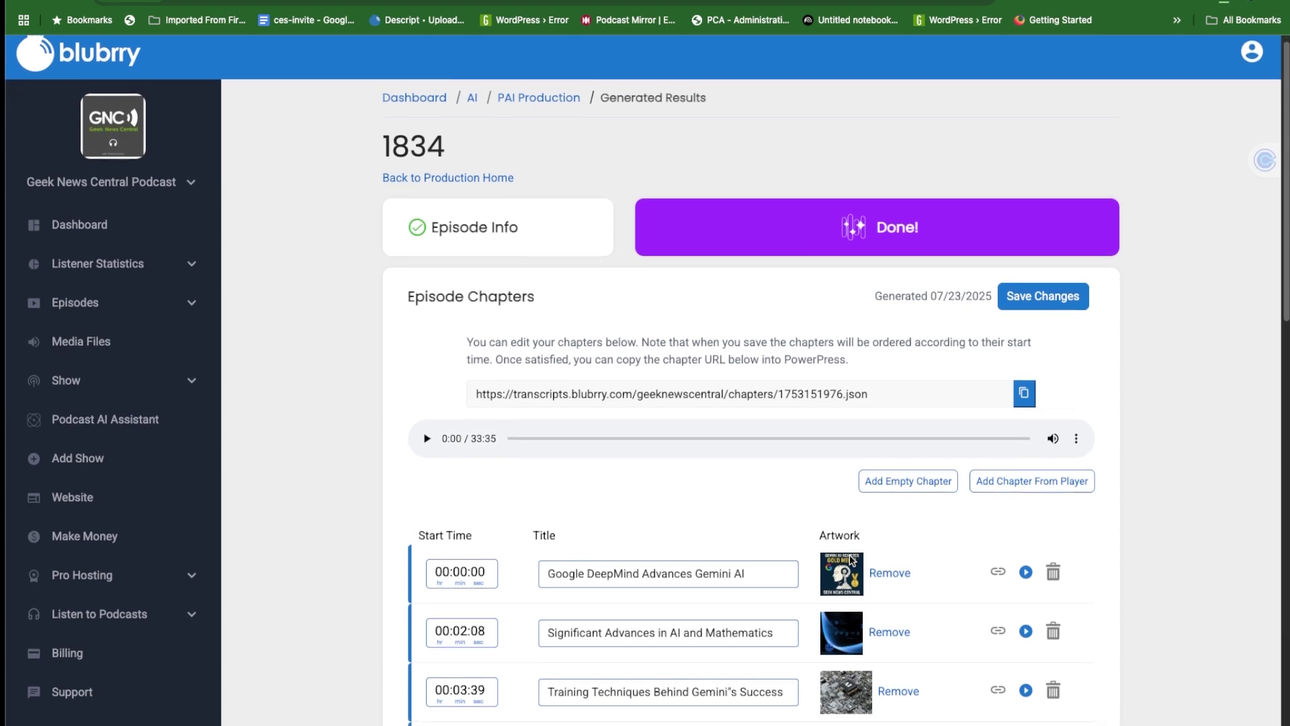
scroll(851, 557, "down", 3)
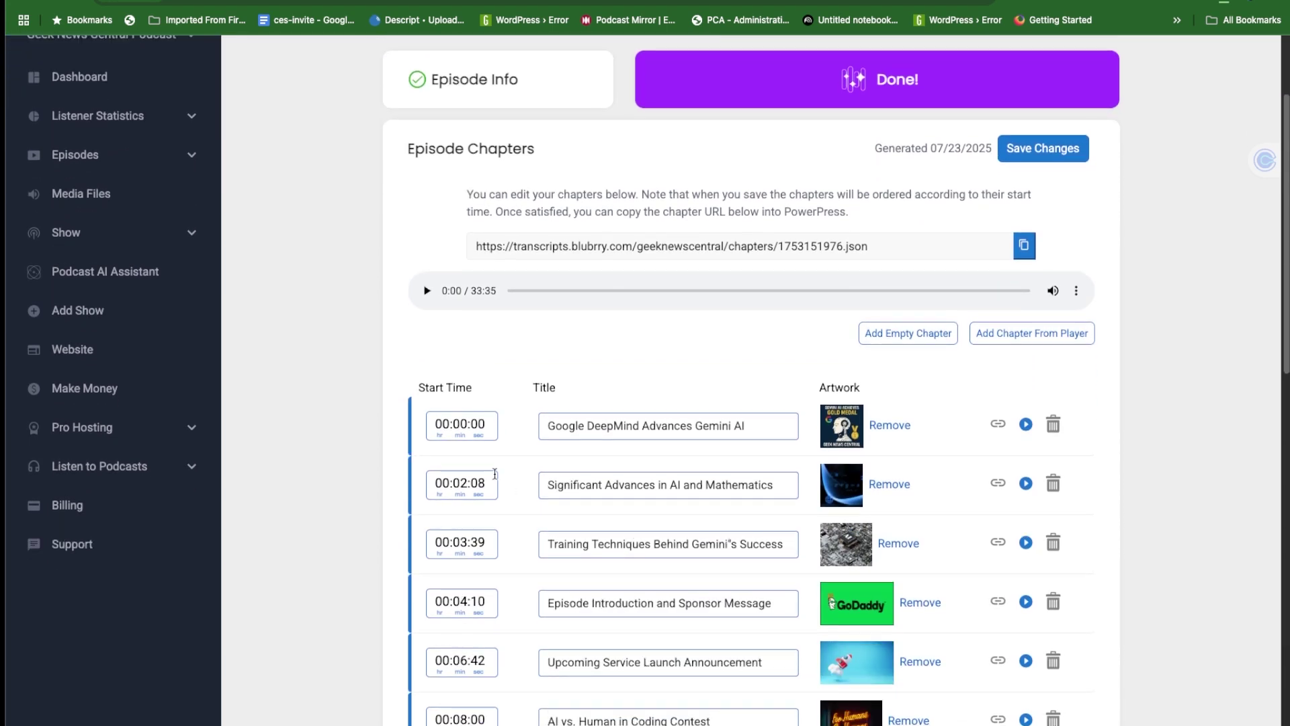
scroll(611, 445, "down", 3)
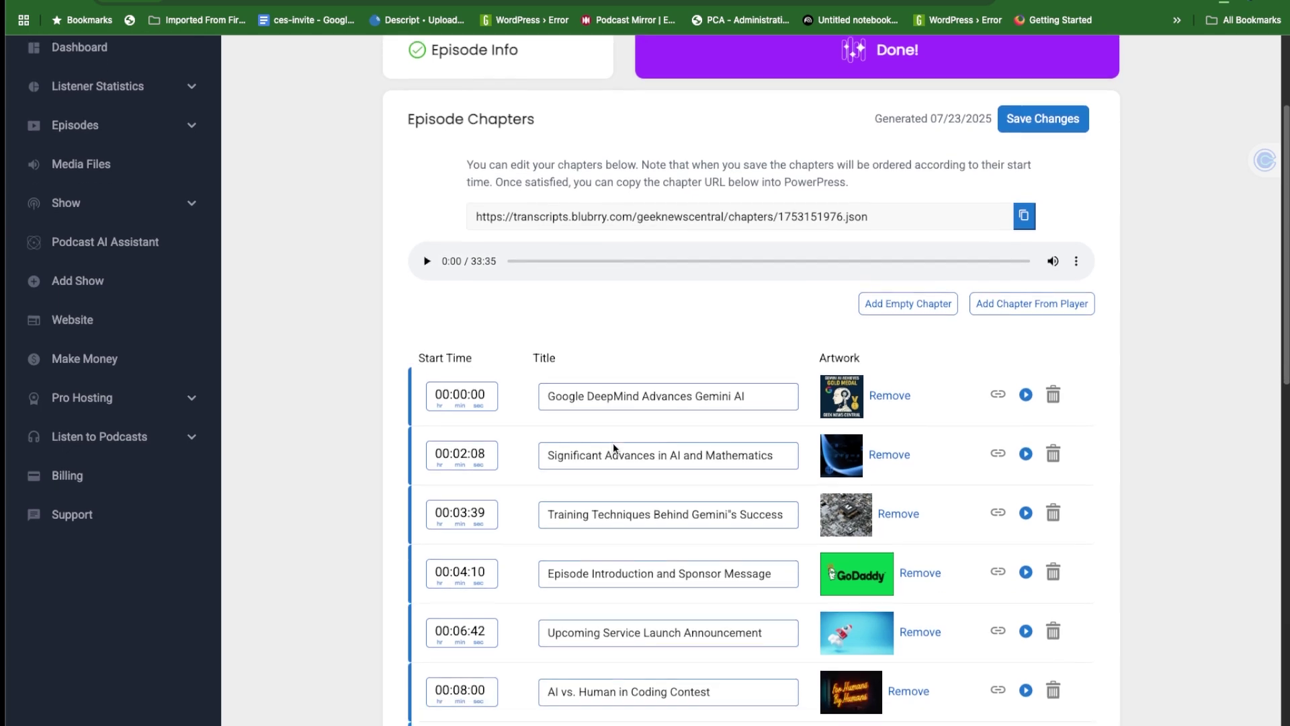
scroll(613, 441, "down", 2)
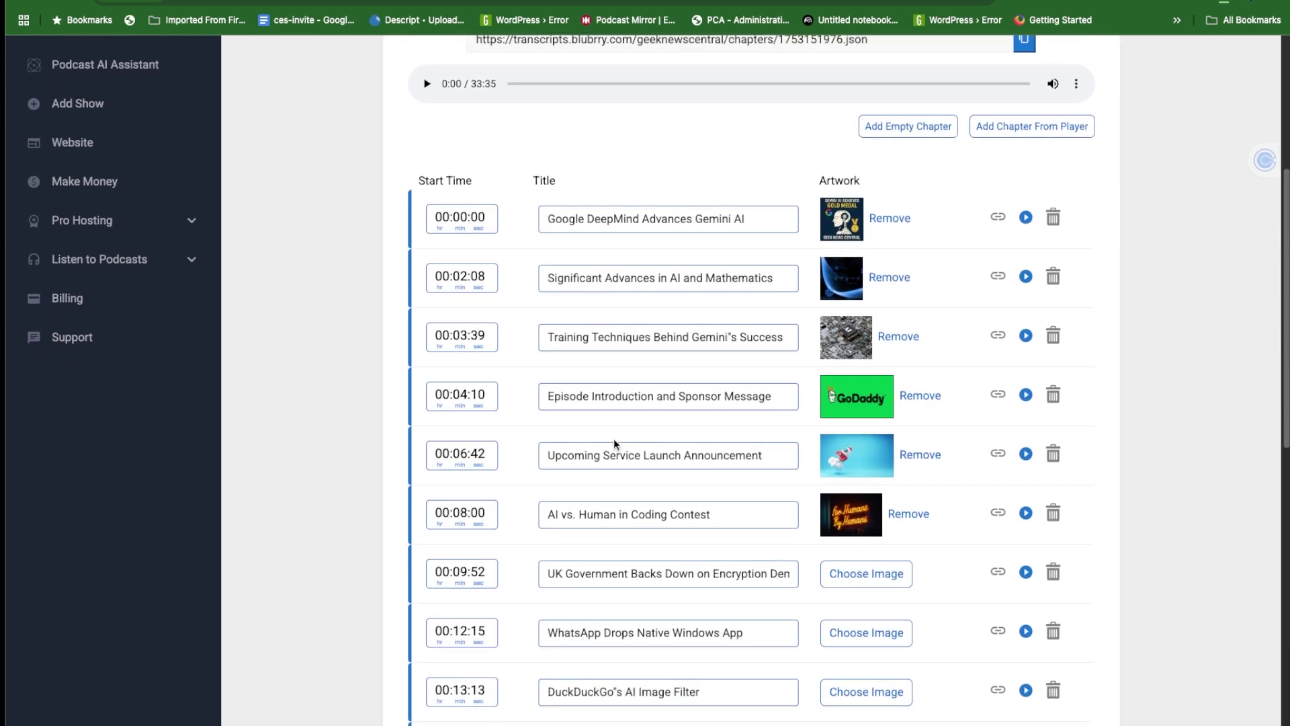
scroll(614, 434, "down", 3)
scroll(626, 434, "down", 5)
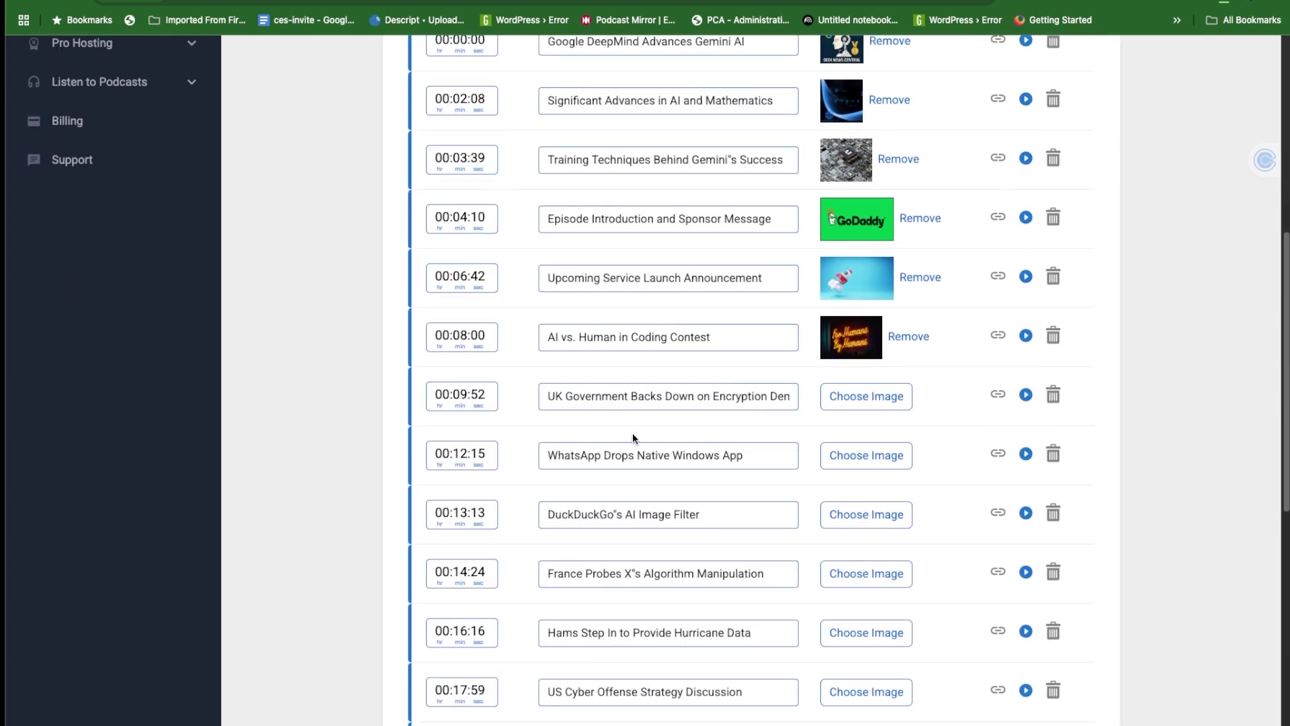
scroll(635, 428, "down", 1)
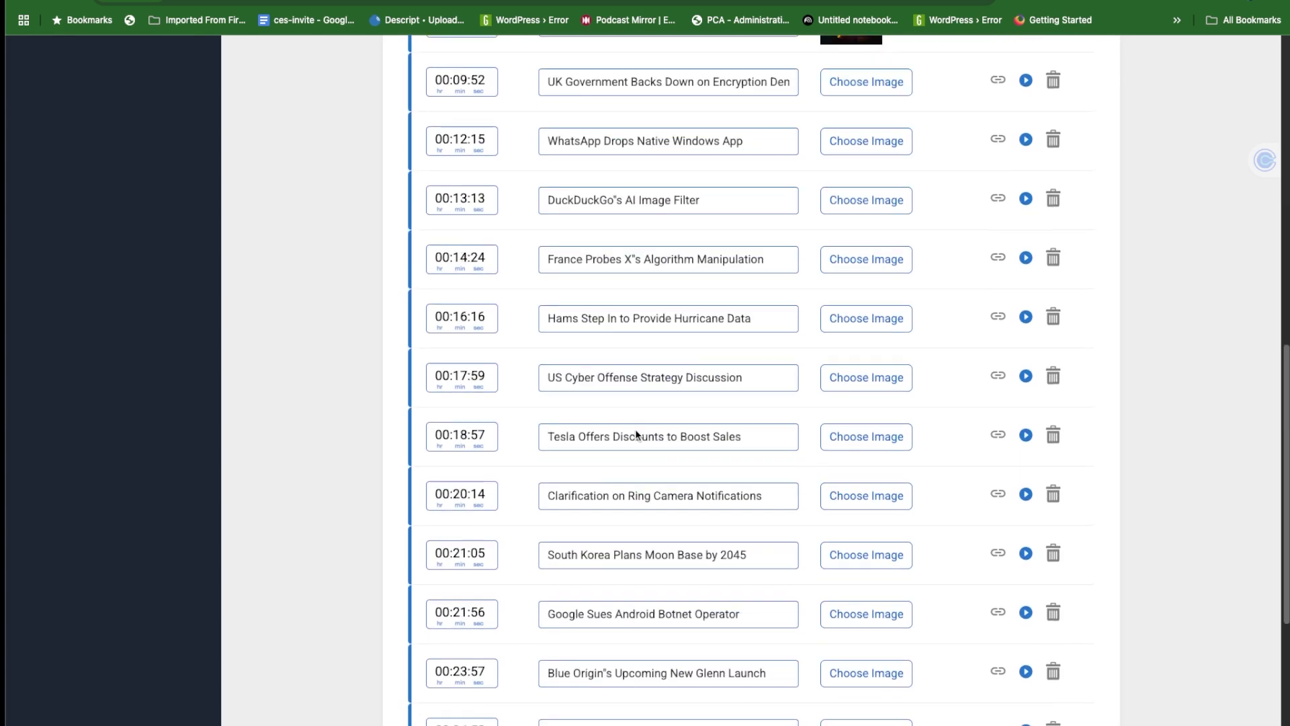
scroll(634, 429, "up", 10)
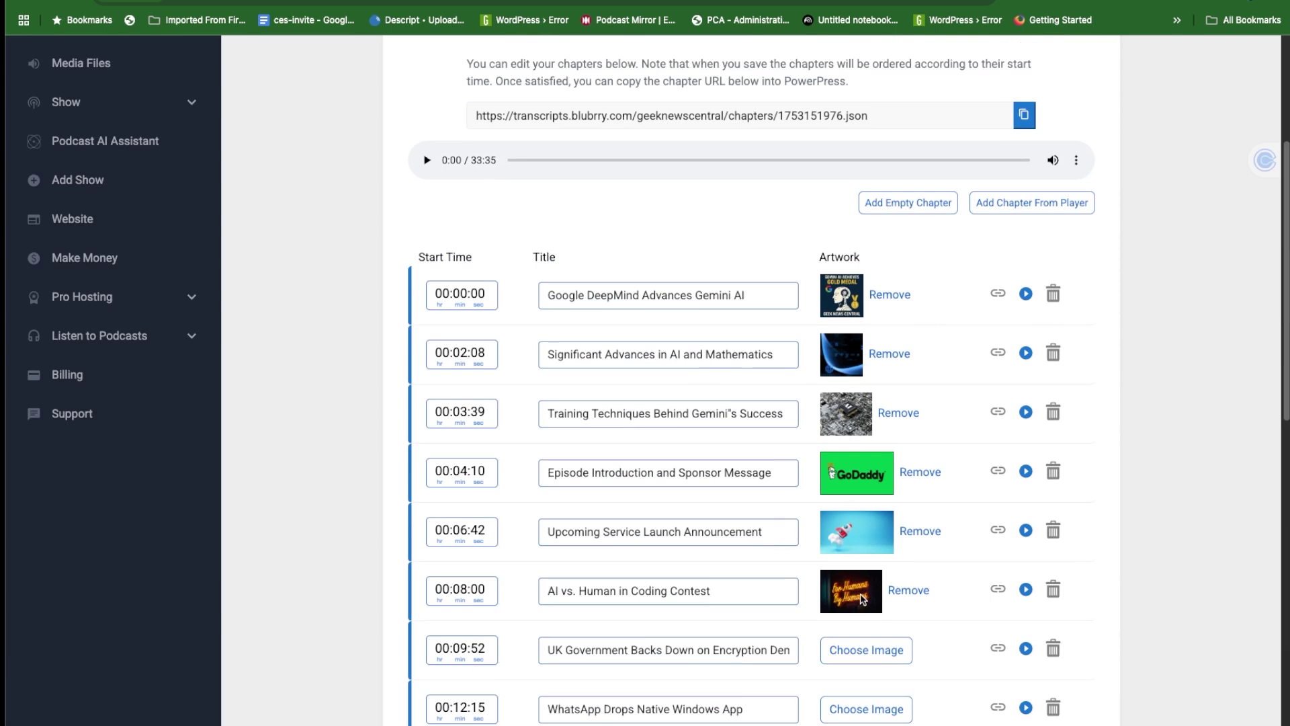
Copy "UK Government" from the 00:09:52 chapter title and search Unsplash with it for that chapter's artwork
left_click_drag(546, 647, 627, 647)
right_click(630, 647)
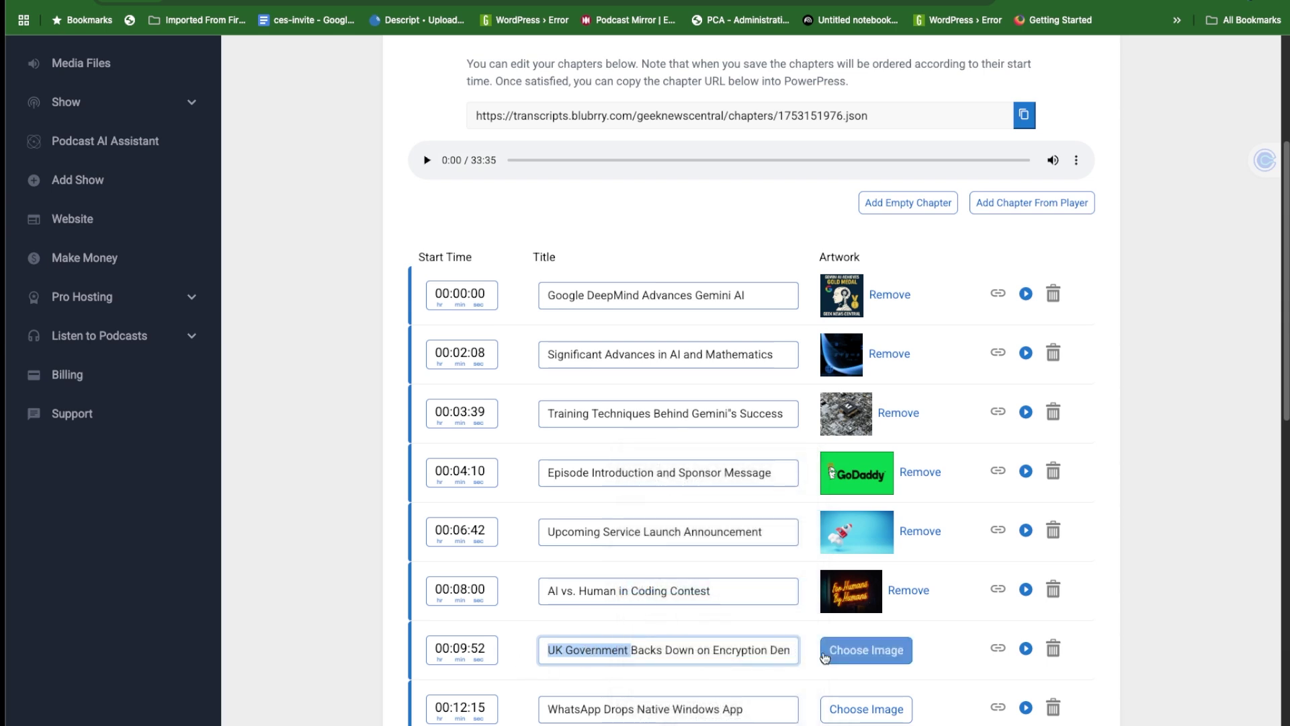
left_click(863, 653)
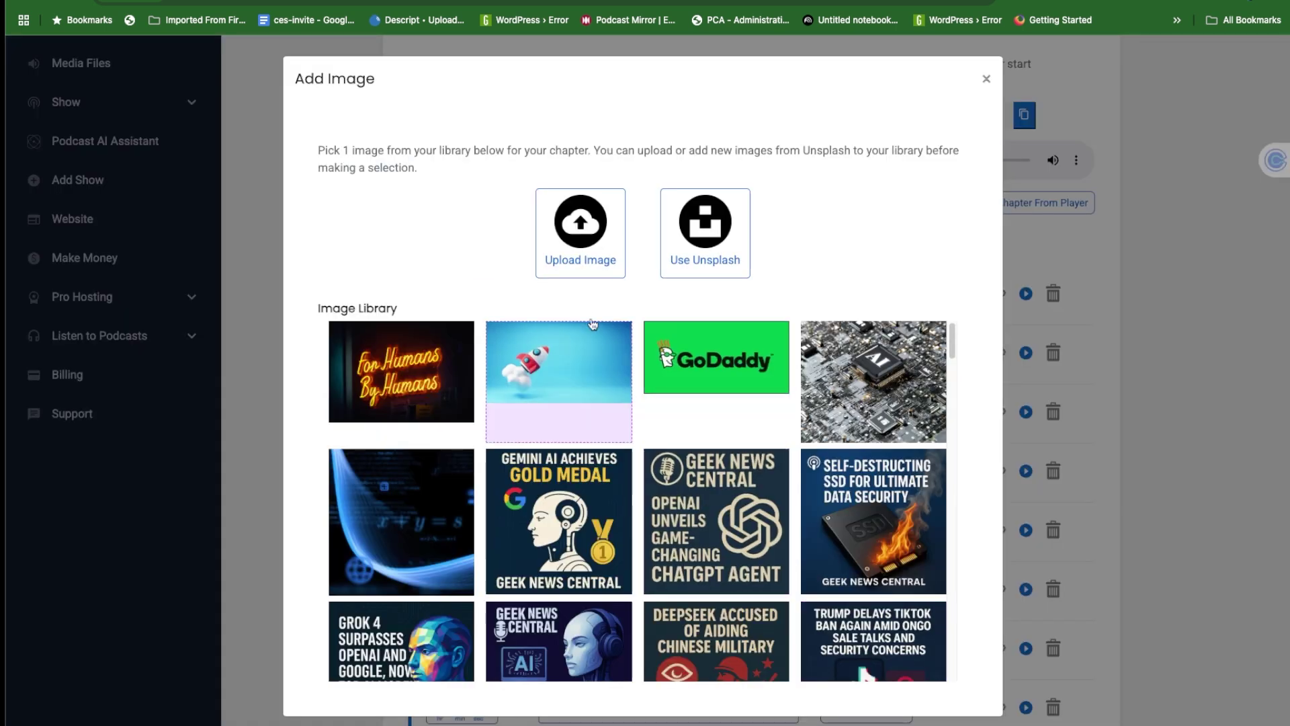
left_click(703, 250)
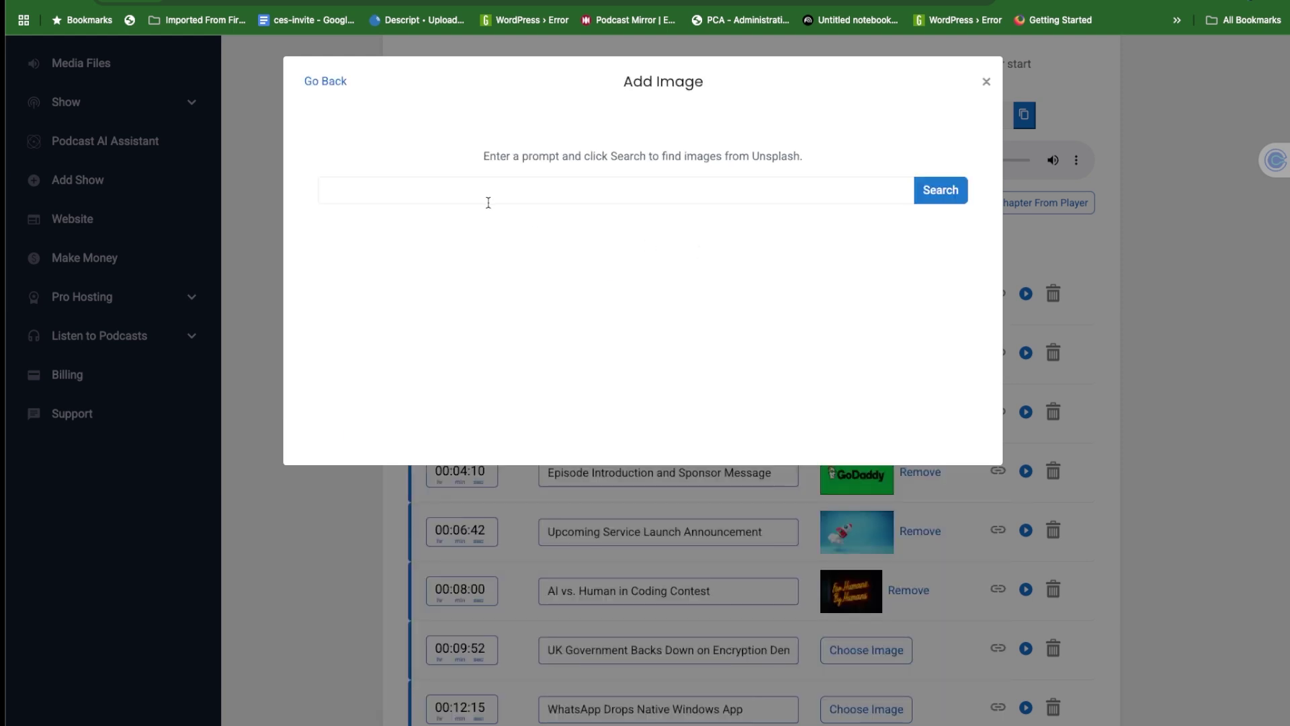
right_click(460, 182)
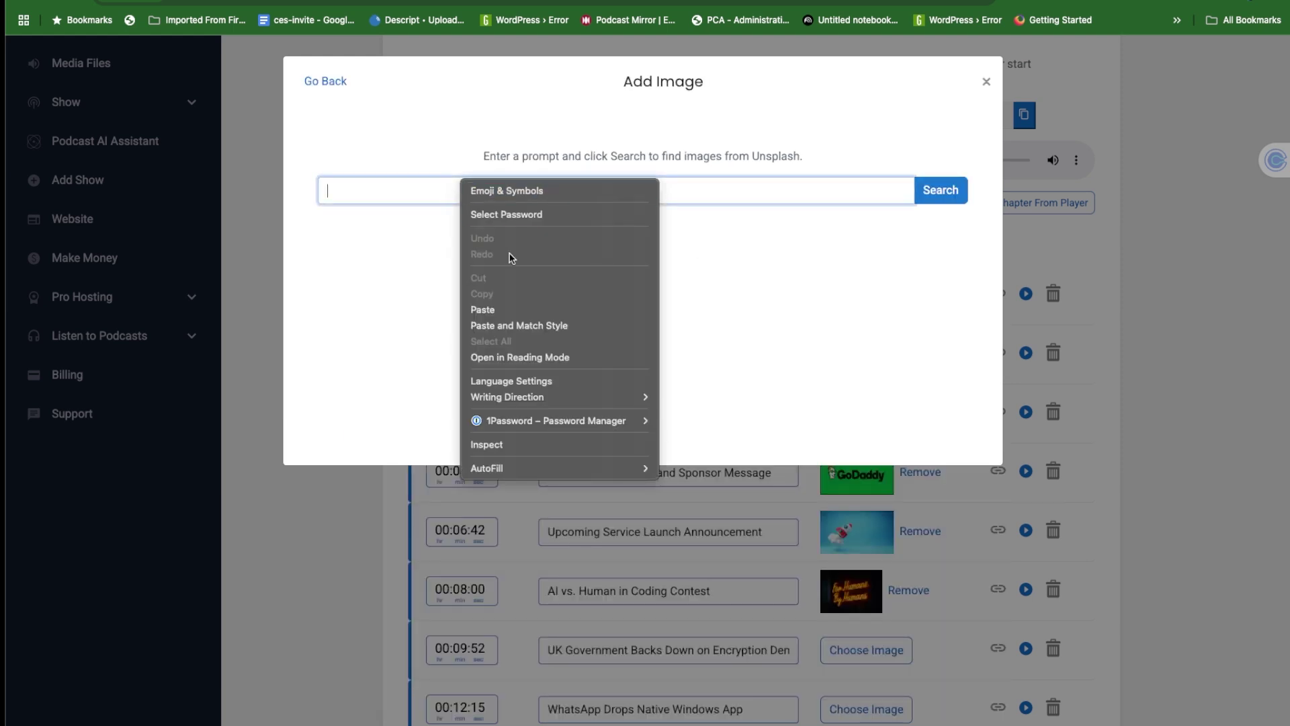
left_click(535, 302)
left_click(954, 193)
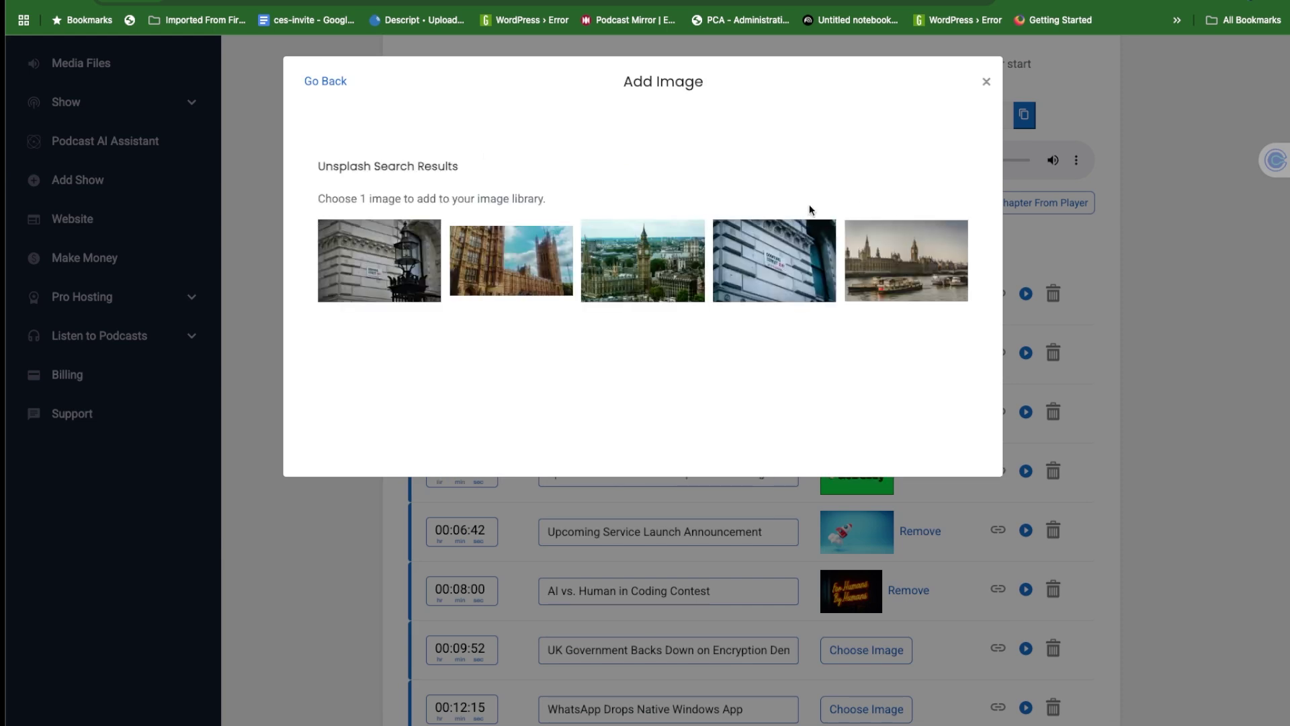
Add the Big Ben aerial photo to the image library and assign it as the 00:09:52 chapter's artwork
left_click(637, 268)
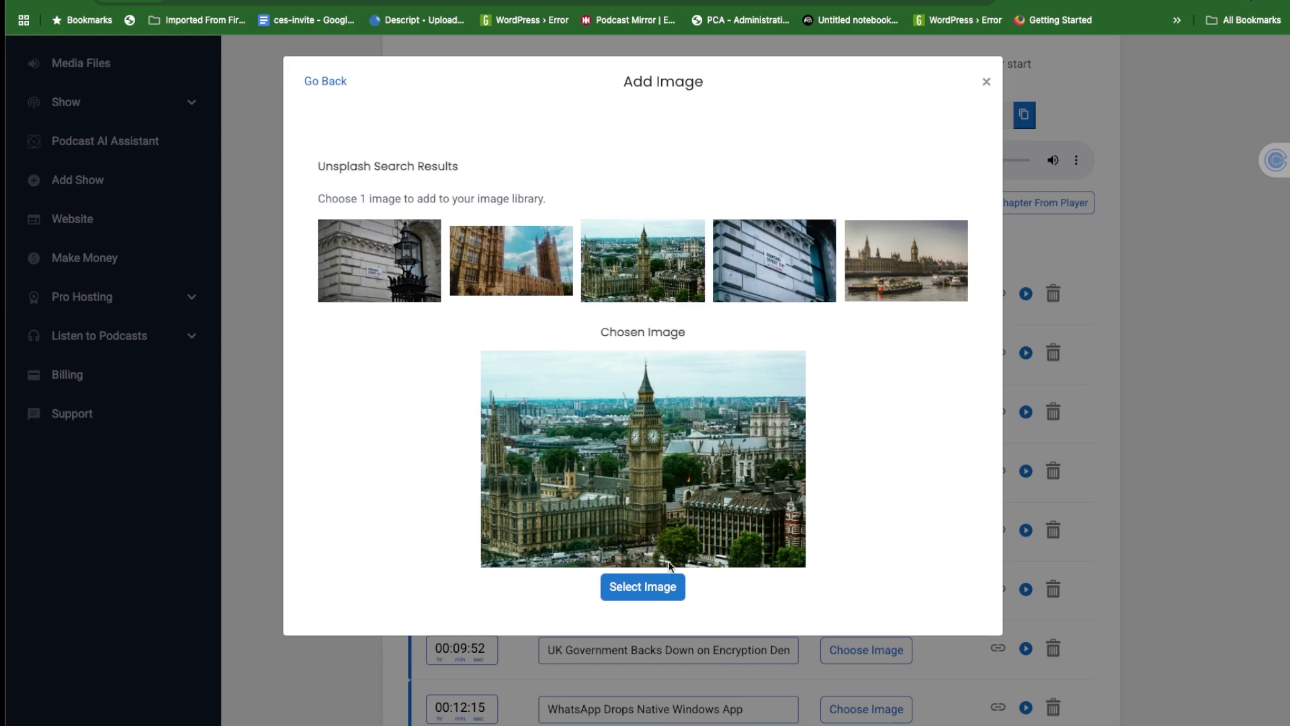
left_click(667, 587)
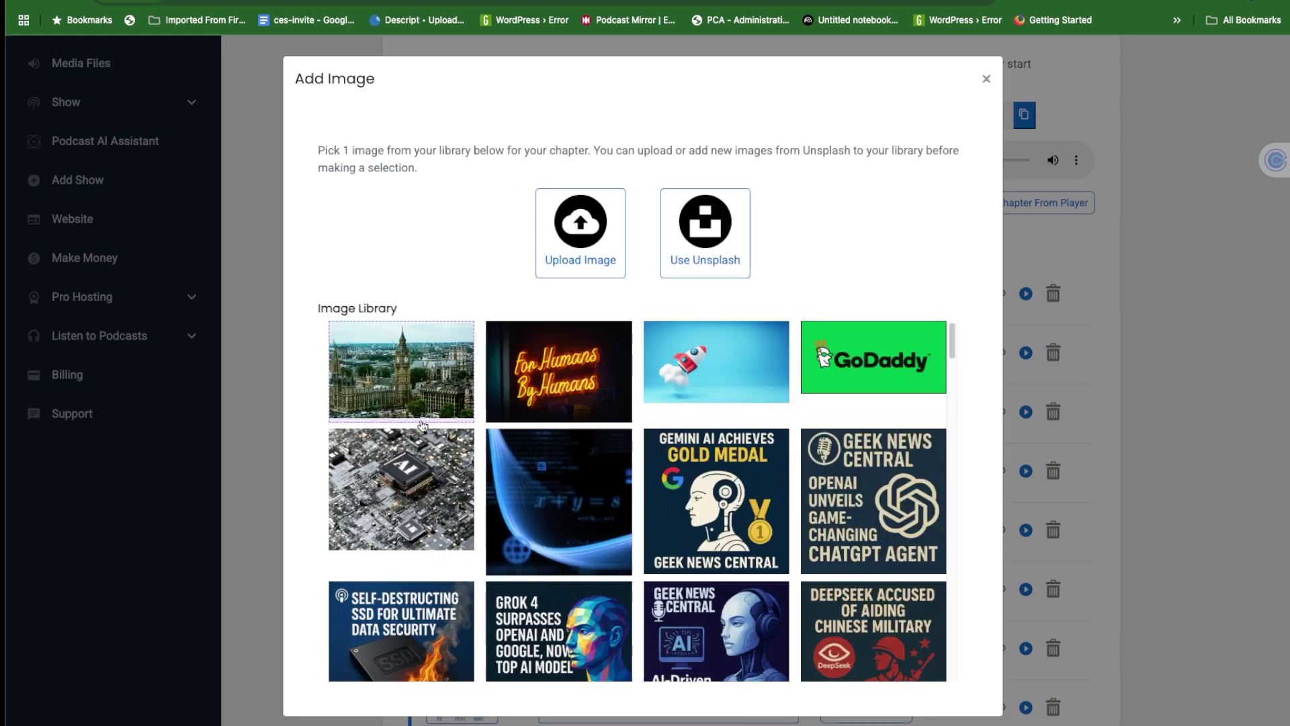
left_click(396, 382)
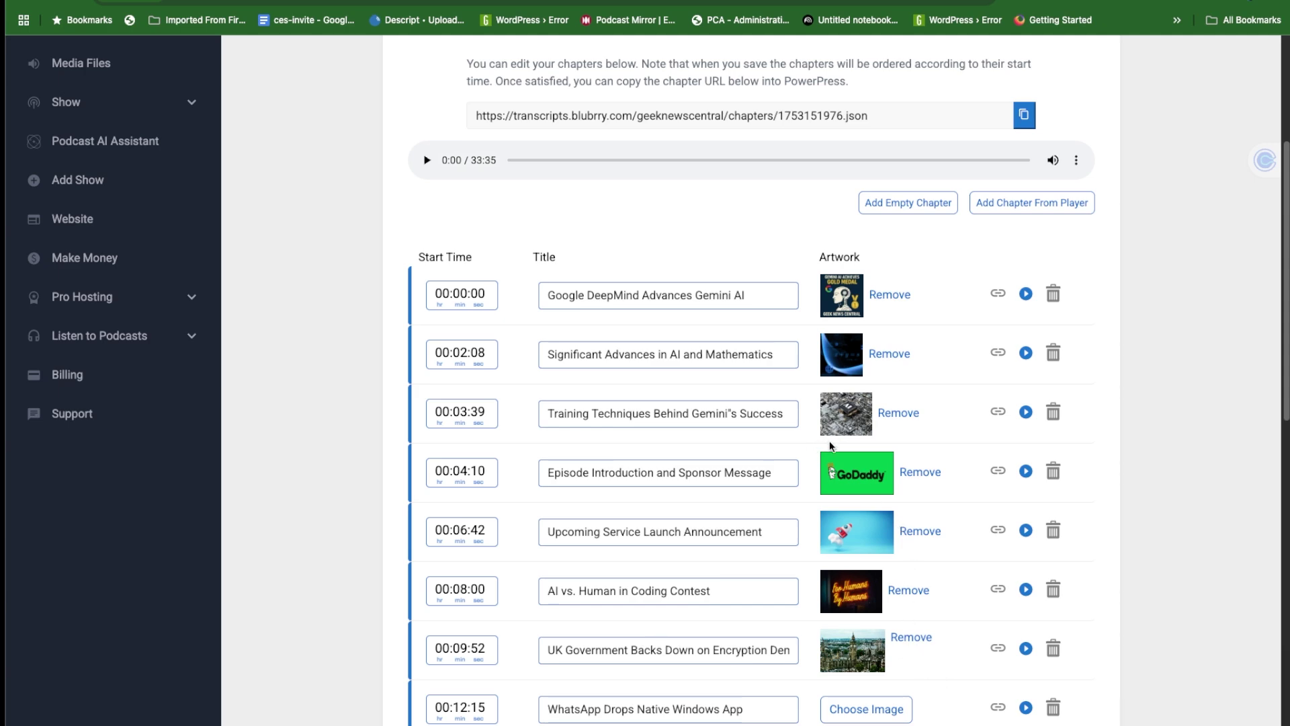
Look over the chapter list and select the chapter JSON URL intended for PowerPress
scroll(829, 436, "down", 8)
scroll(832, 447, "up", 7)
scroll(833, 446, "up", 2)
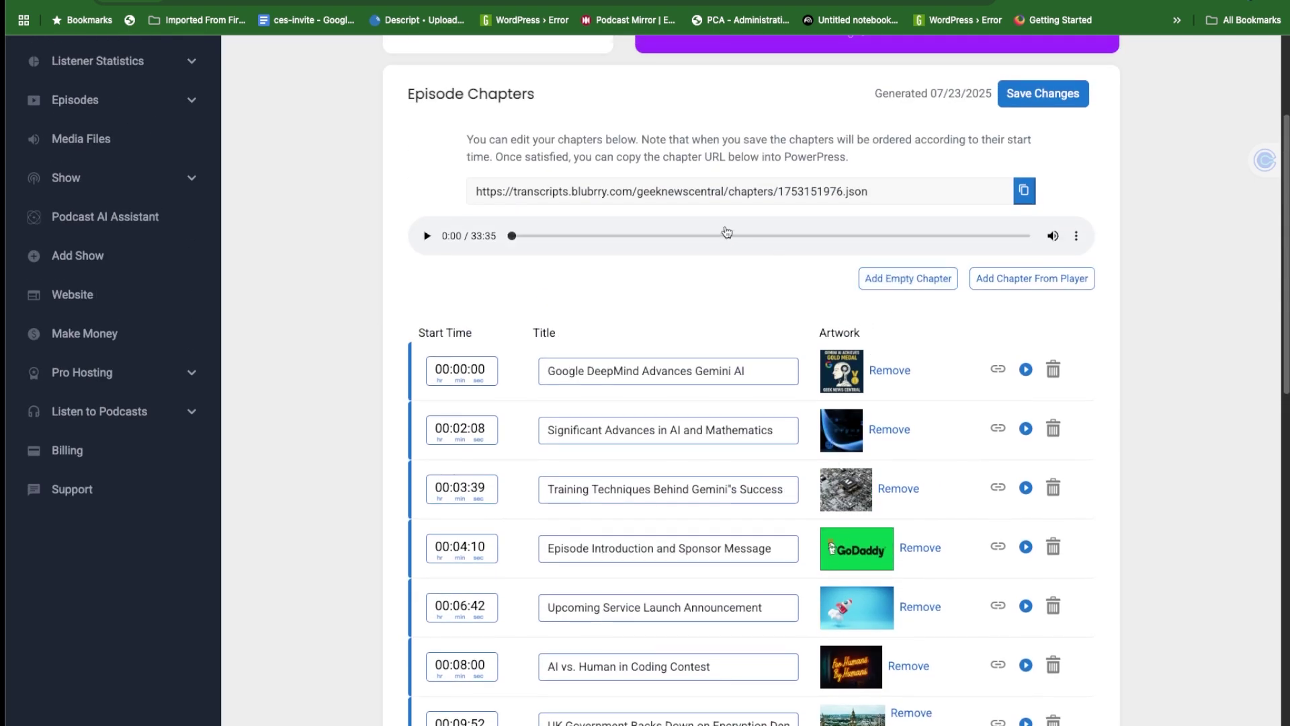
left_click(728, 194)
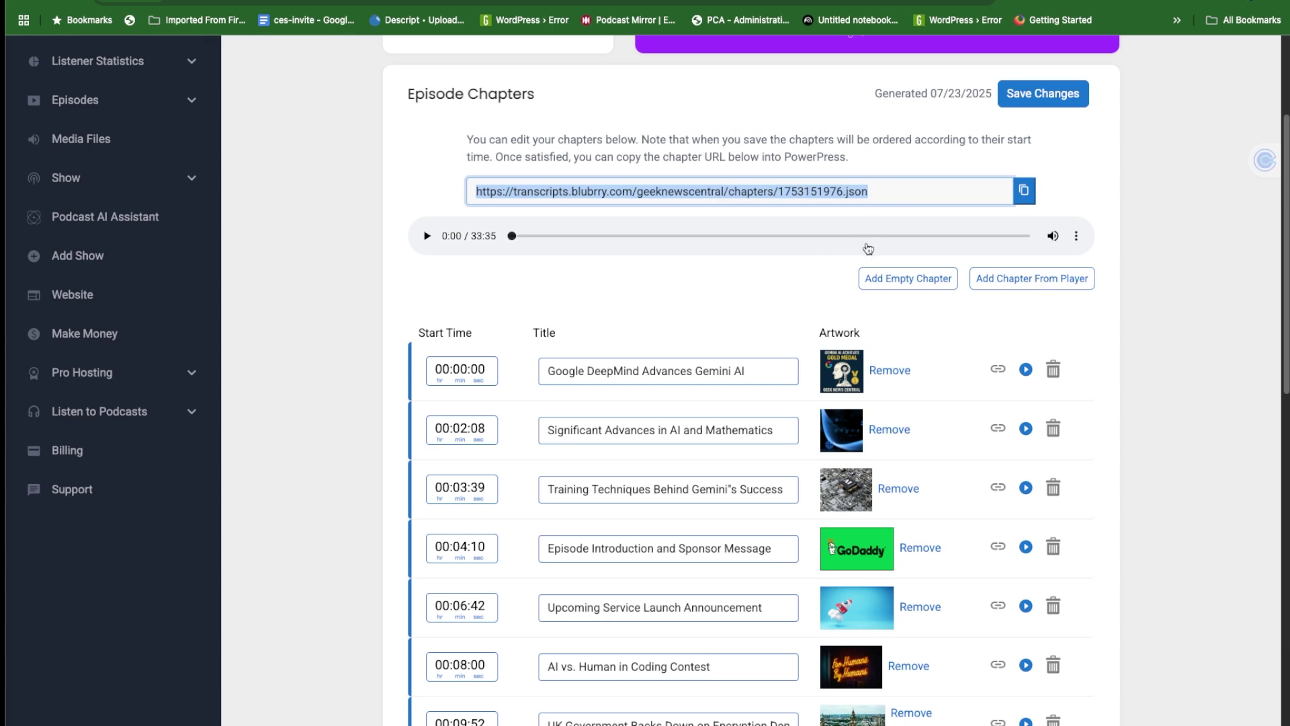
scroll(813, 250, "up", 3)
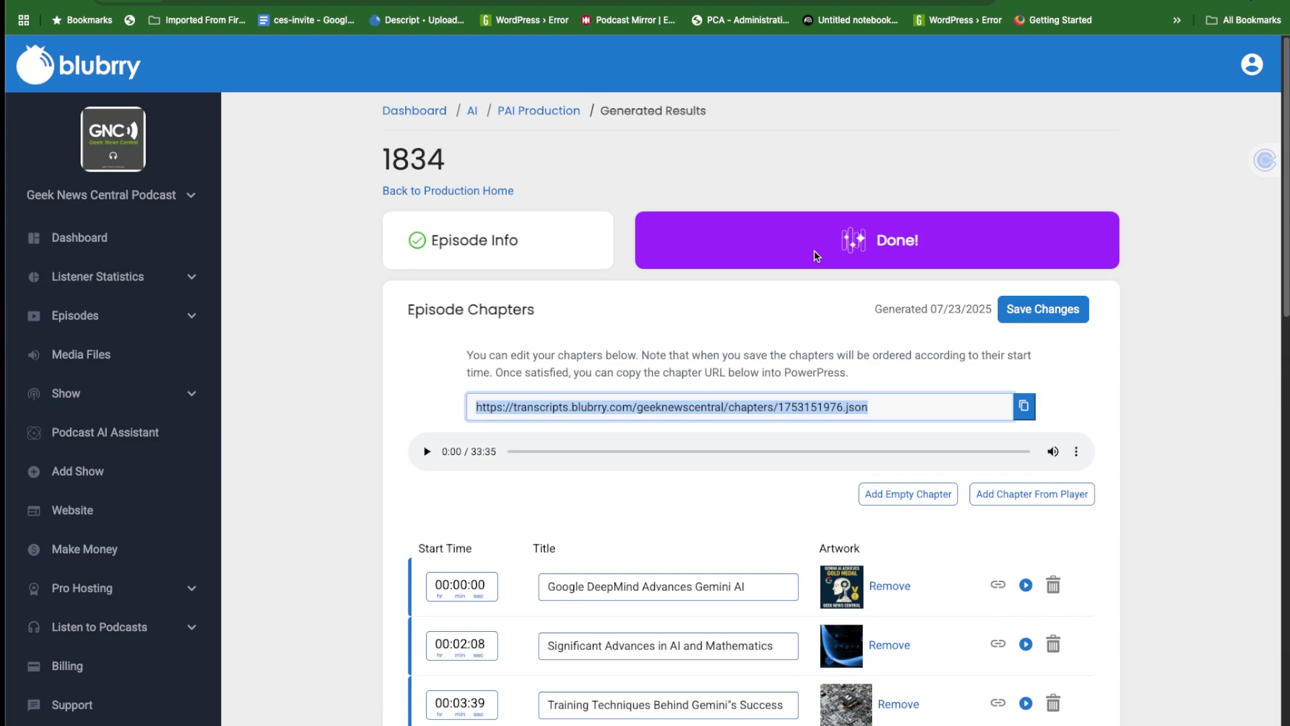
scroll(813, 252, "down", 4)
scroll(815, 255, "up", 2)
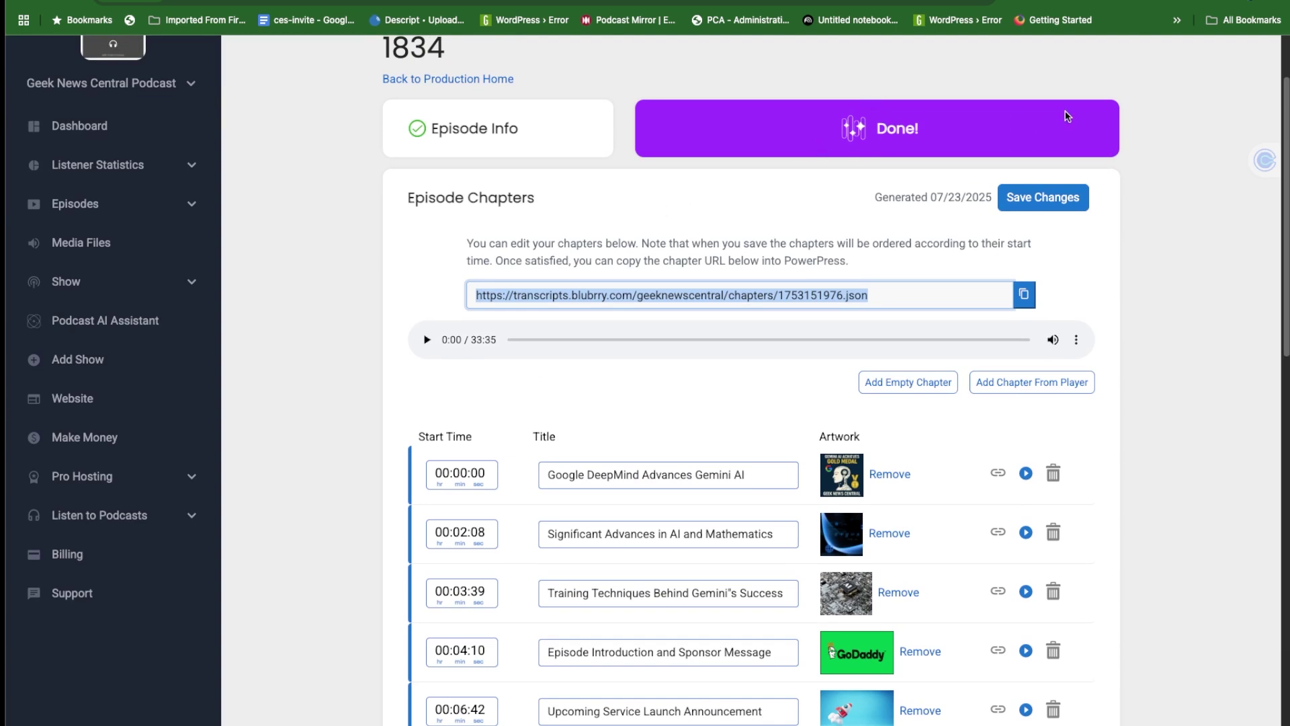
Open geeknewscentral.com in a new browser tab
key("super+t")
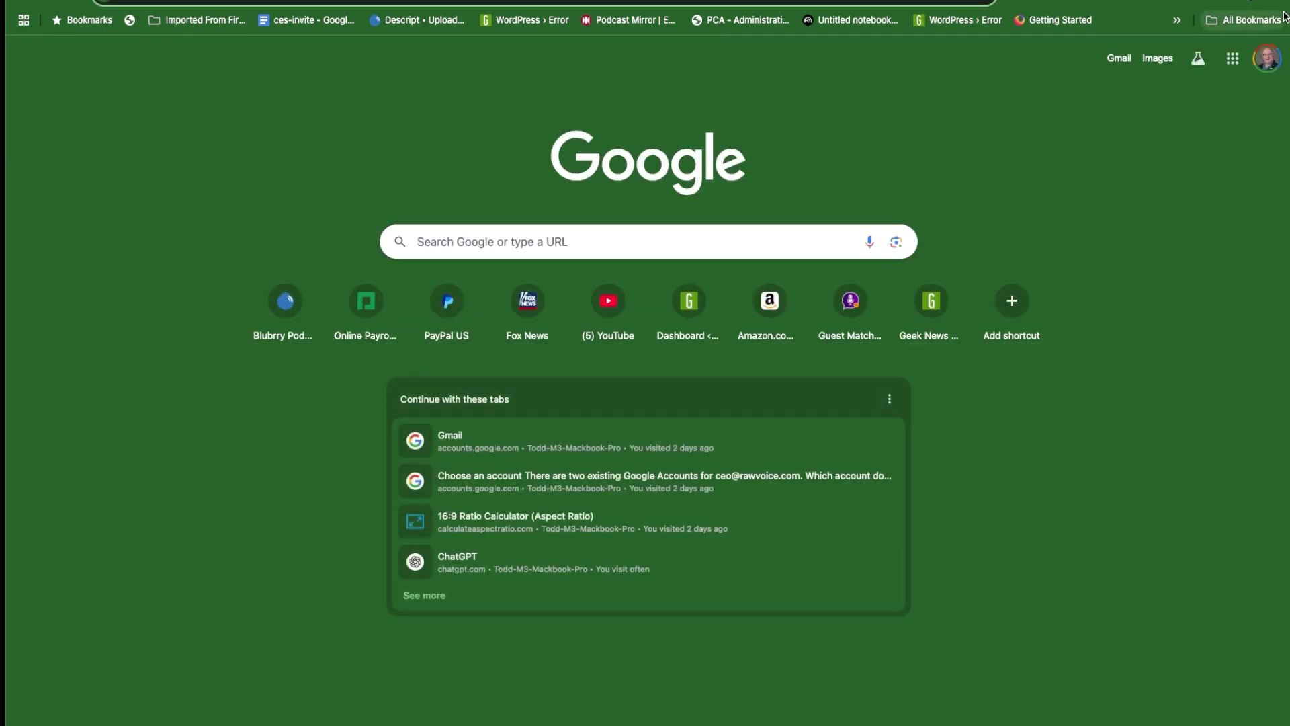
type("gee")
key("BackSpace")
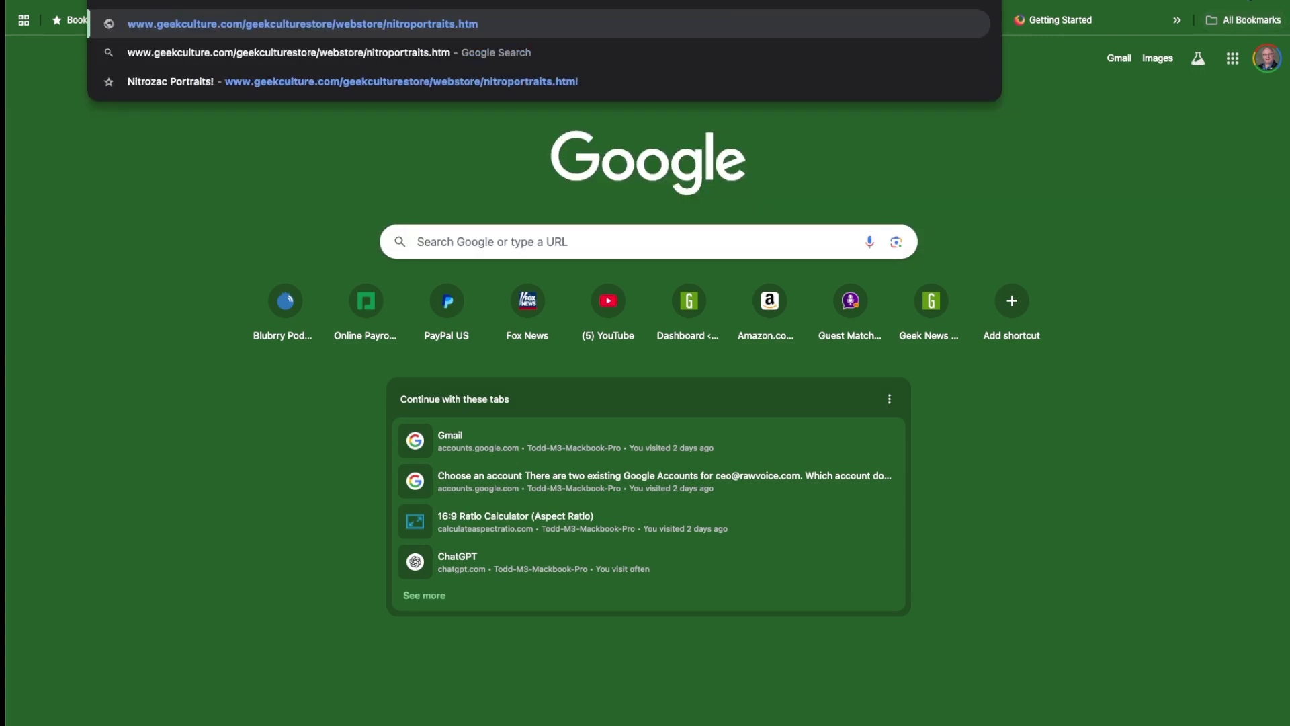
type("g")
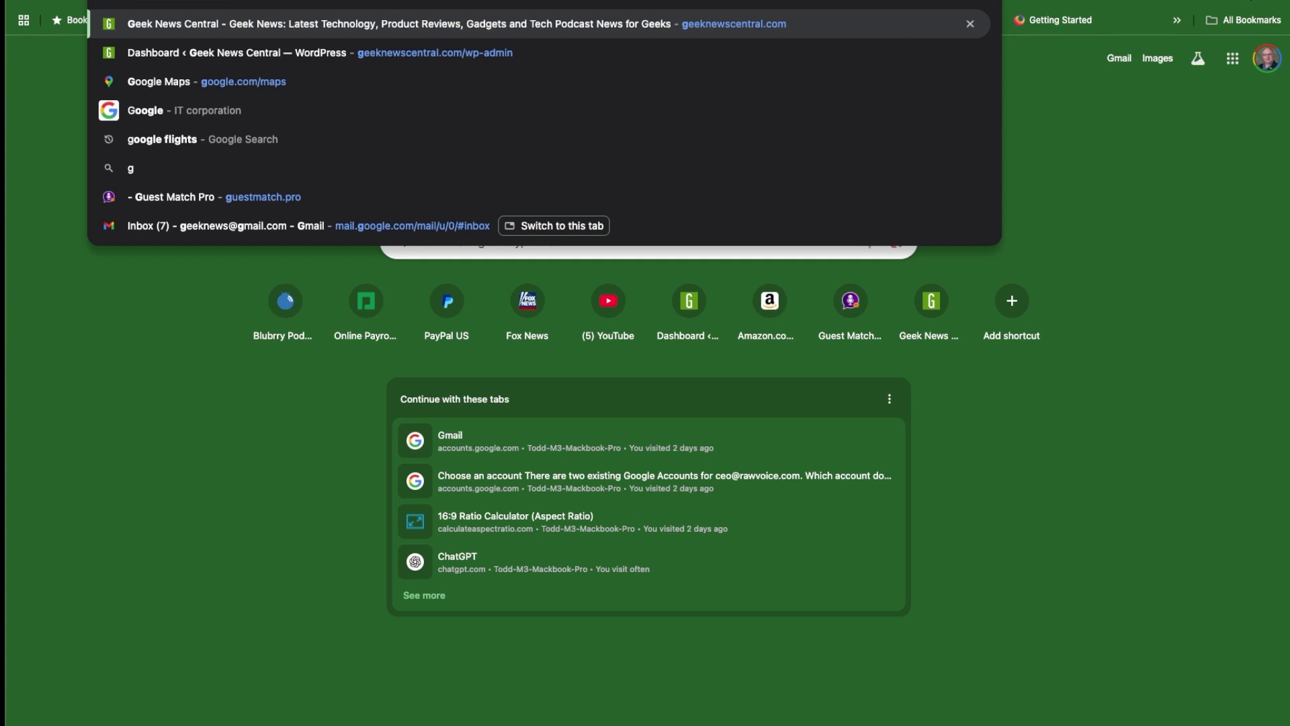
left_click(361, 0)
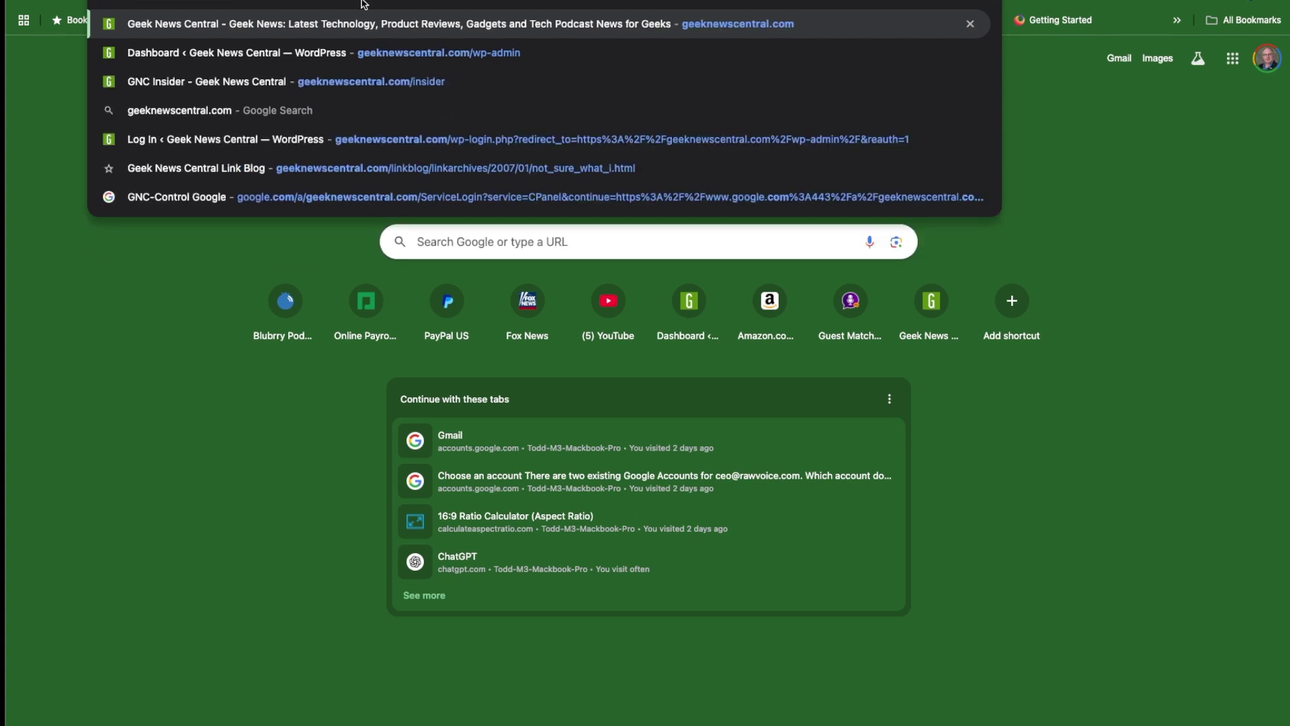
key("Return")
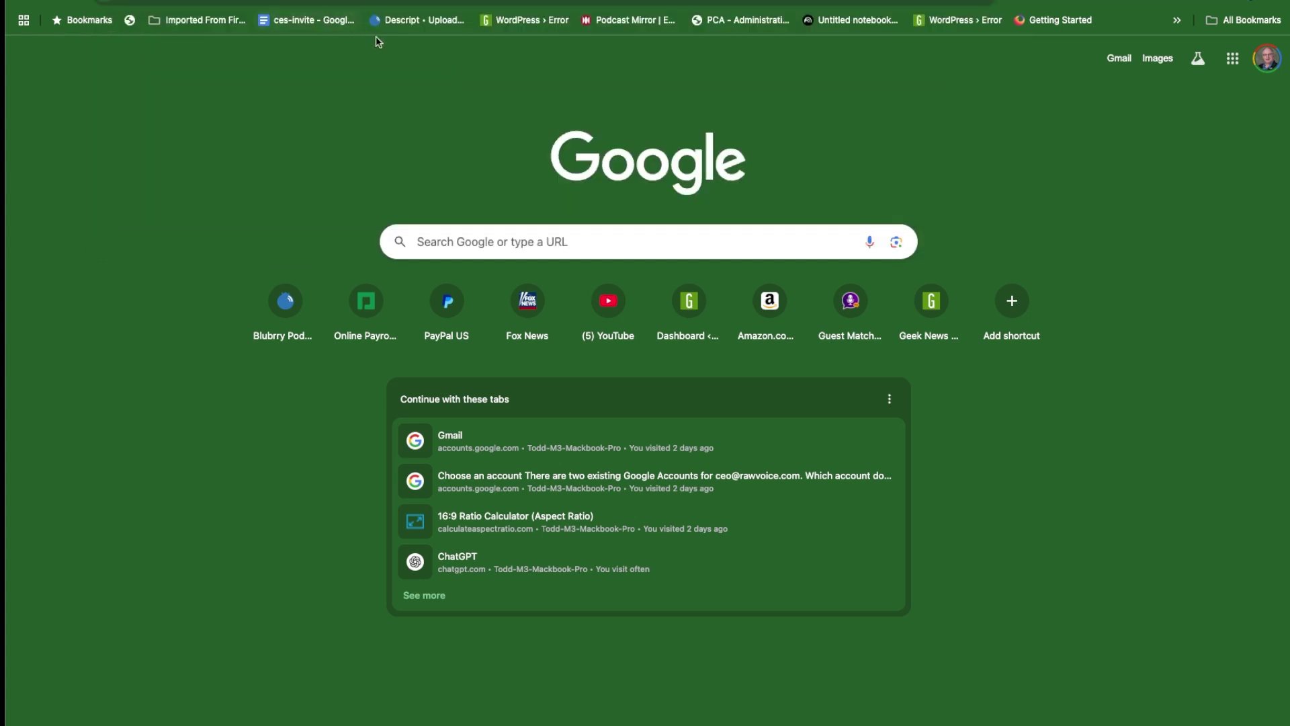
Find and open the post for episode #1834 about Google's Gemini Deep Think AI, and examine its summary, art and video player
scroll(601, 326, "down", 10)
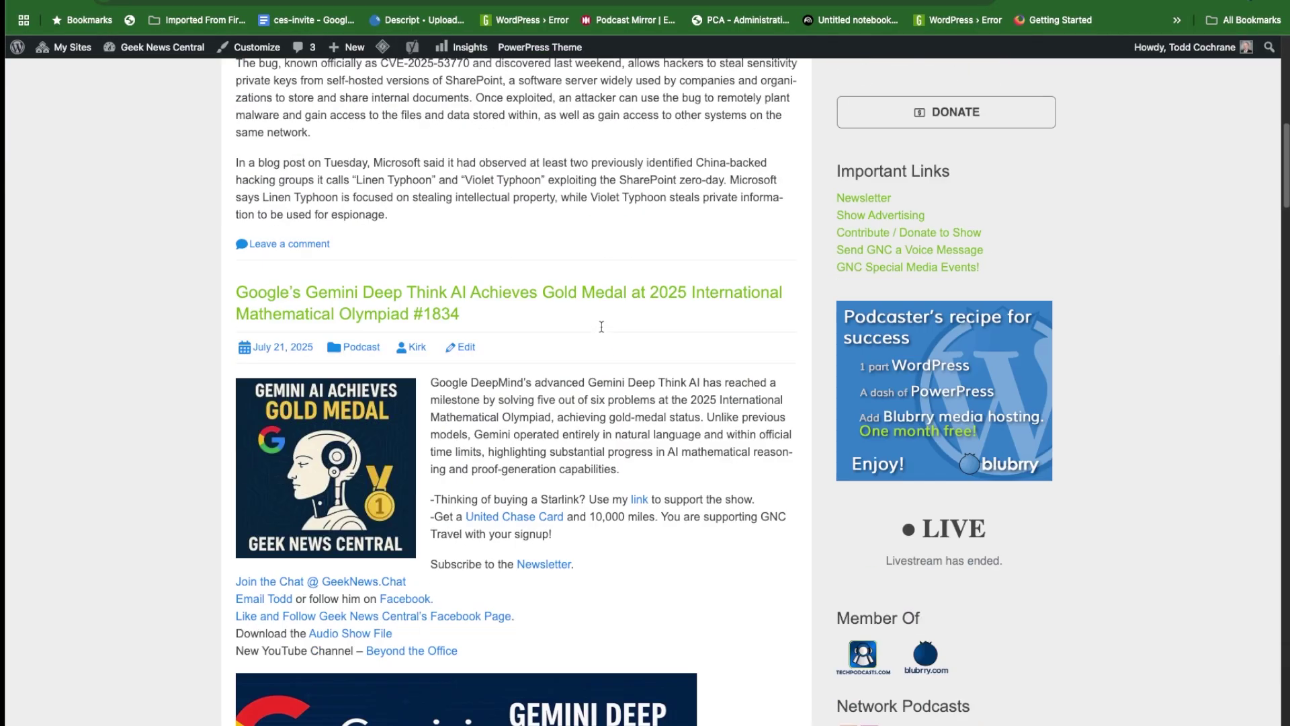
left_click(531, 292)
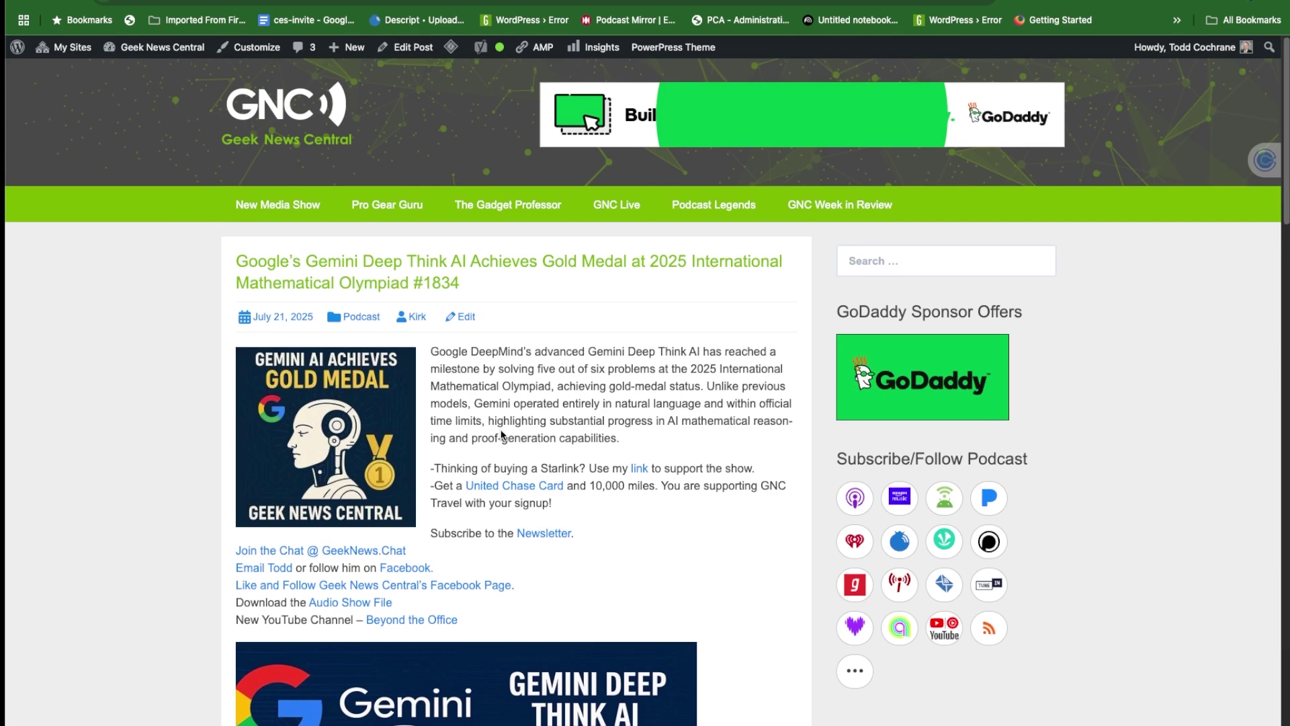
scroll(504, 434, "down", 3)
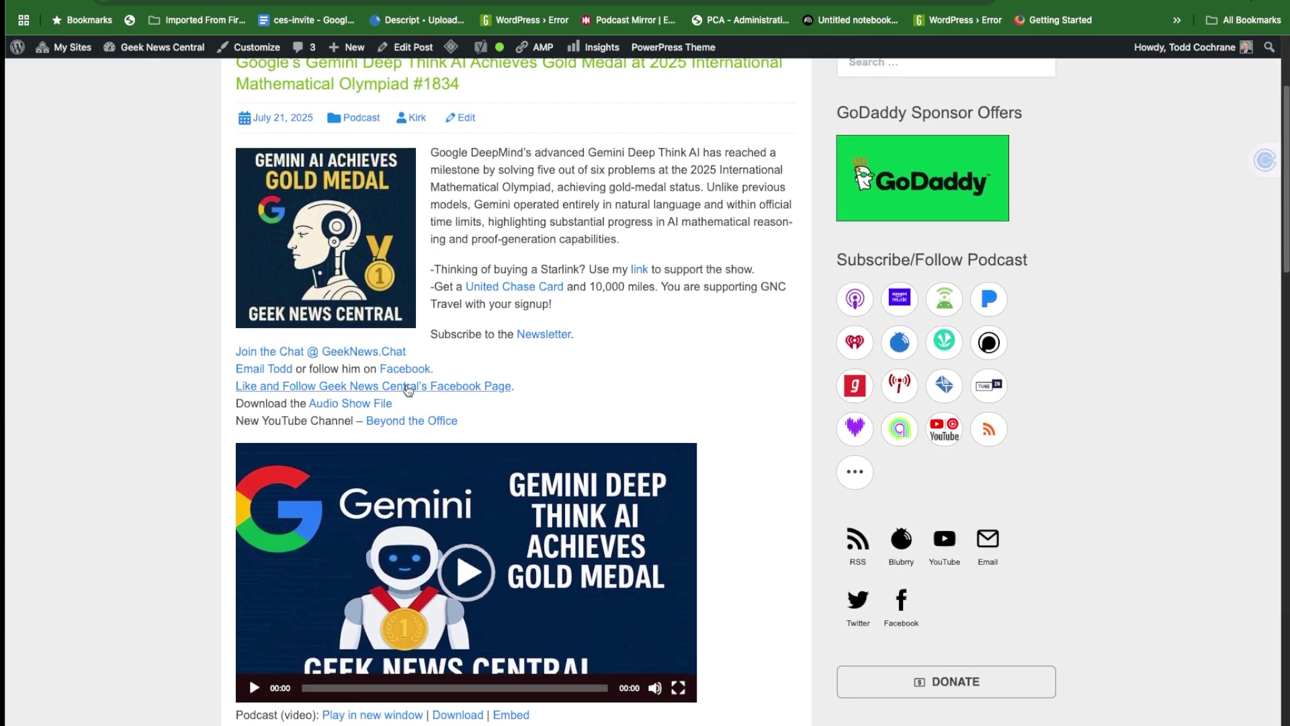
Examine the post's video and audio players, sponsor text, full summary and time-stamped story links
scroll(417, 383, "down", 3)
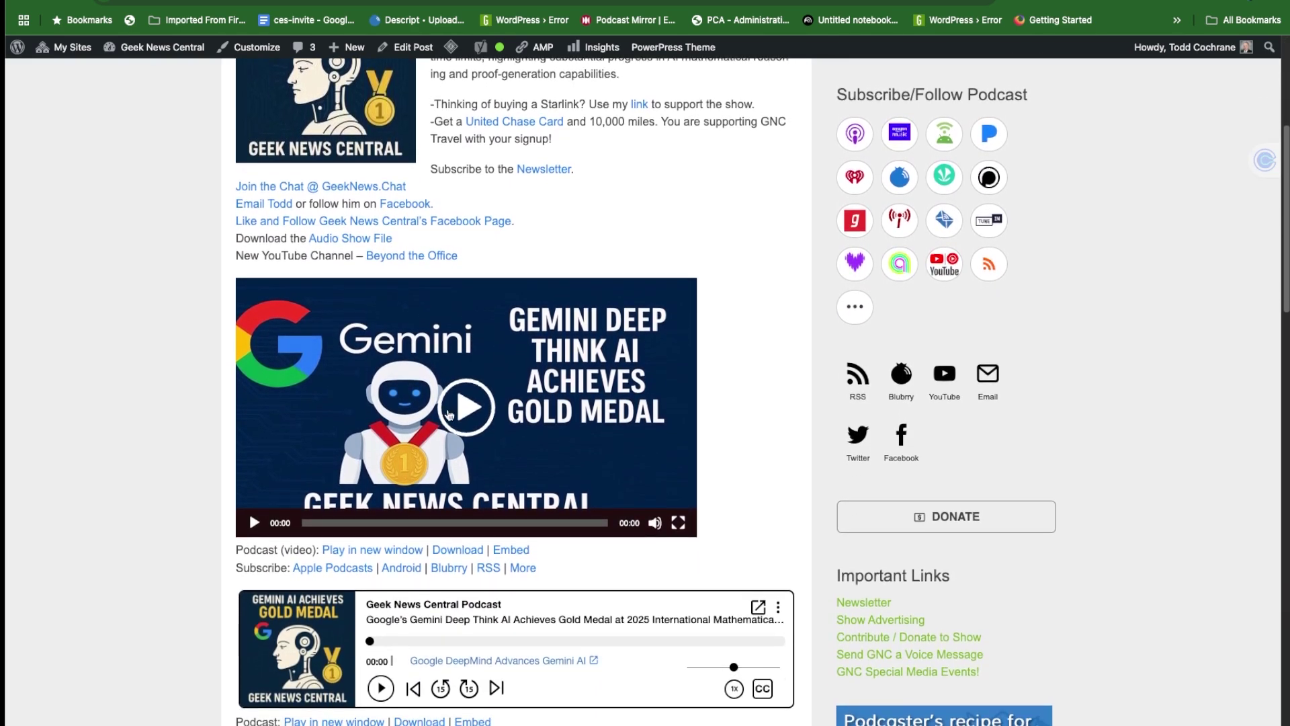
scroll(464, 419, "down", 3)
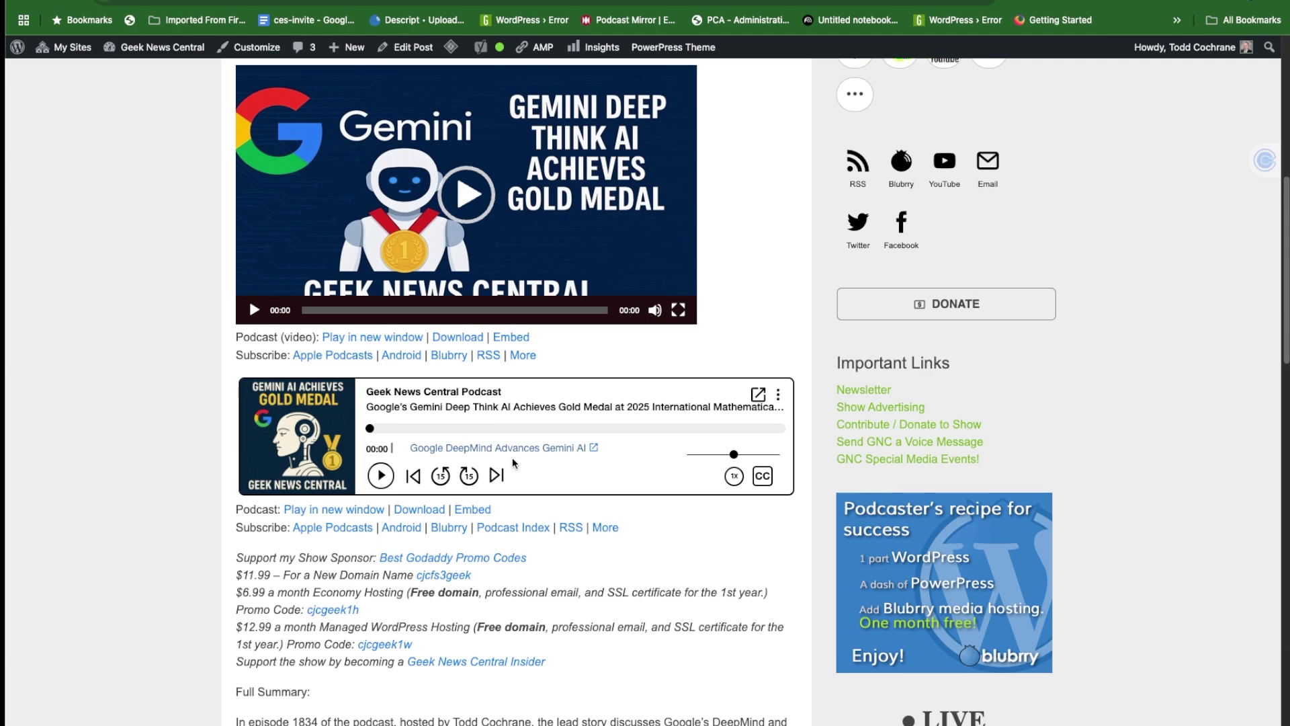
scroll(490, 443, "down", 5)
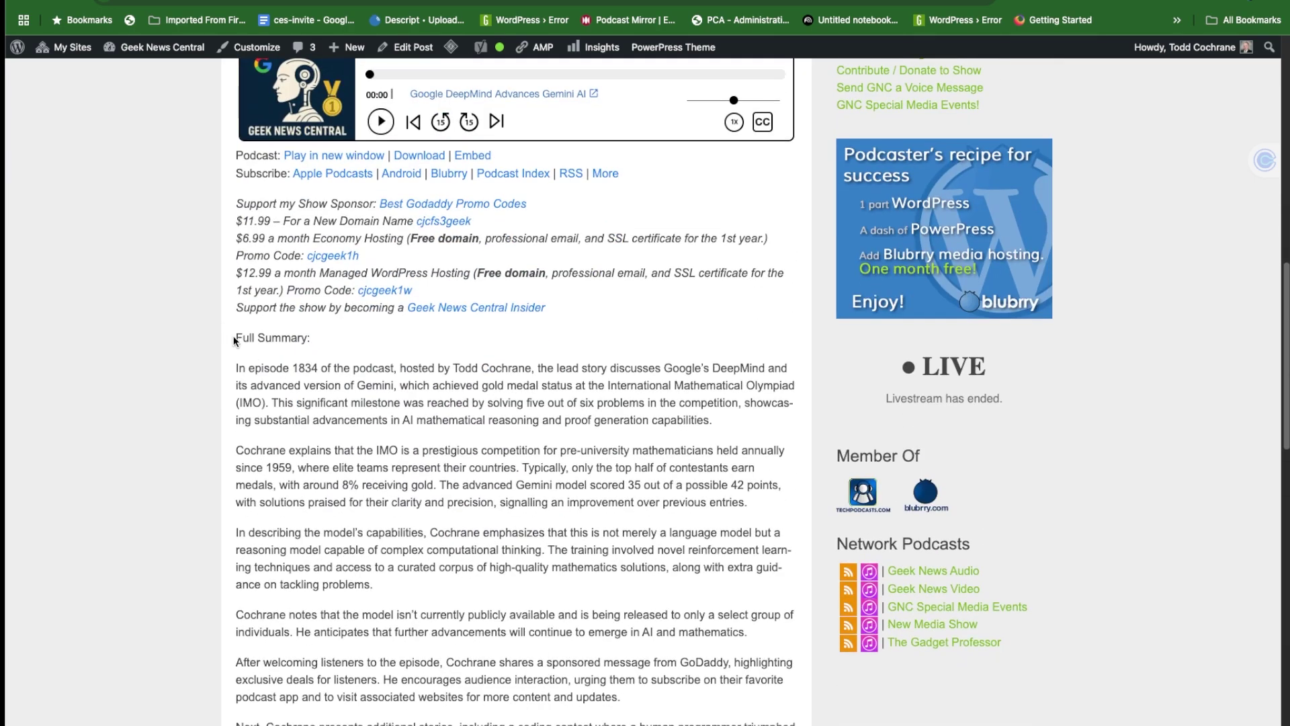
scroll(352, 451, "down", 6)
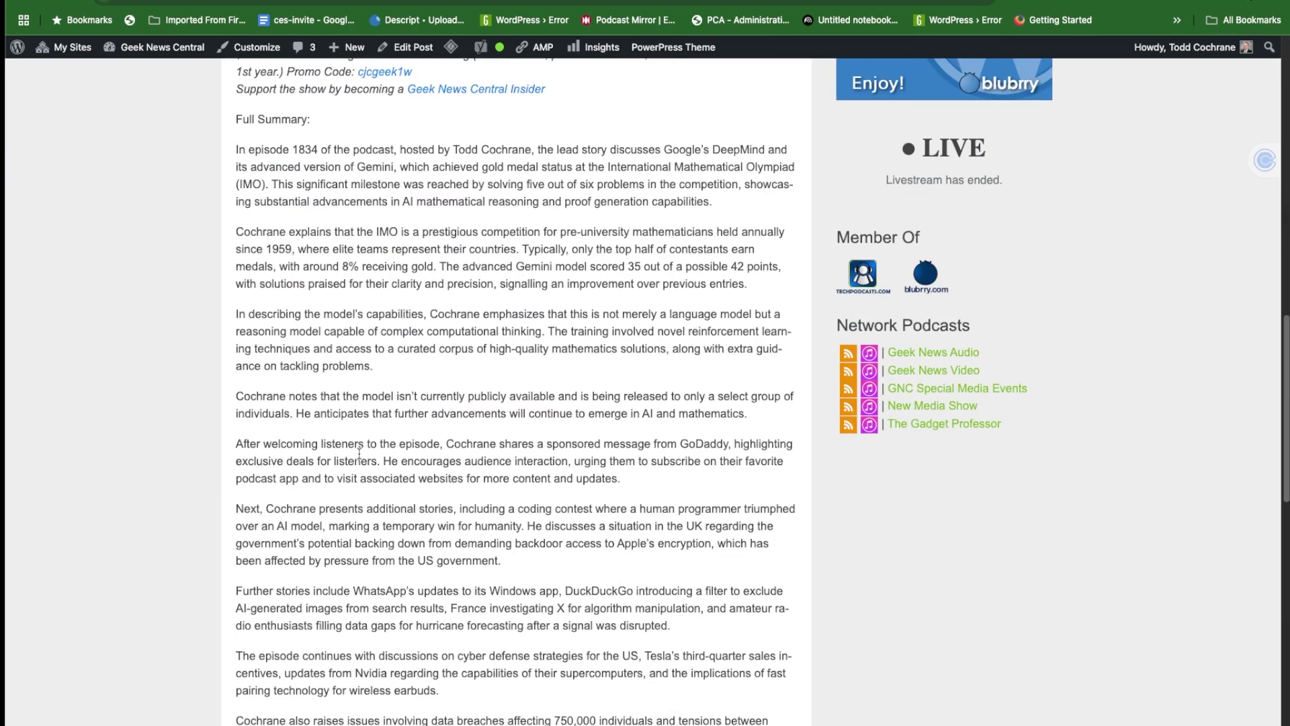
scroll(360, 459, "down", 5)
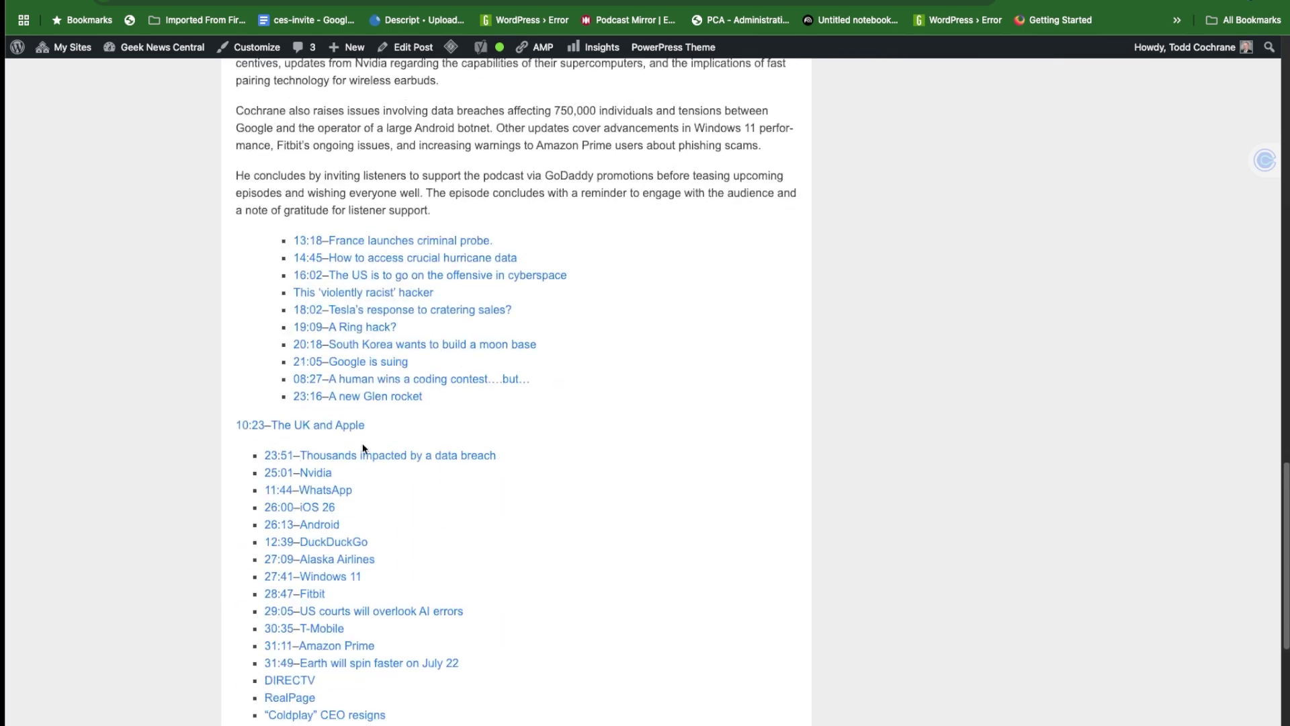
scroll(363, 437, "up", 2)
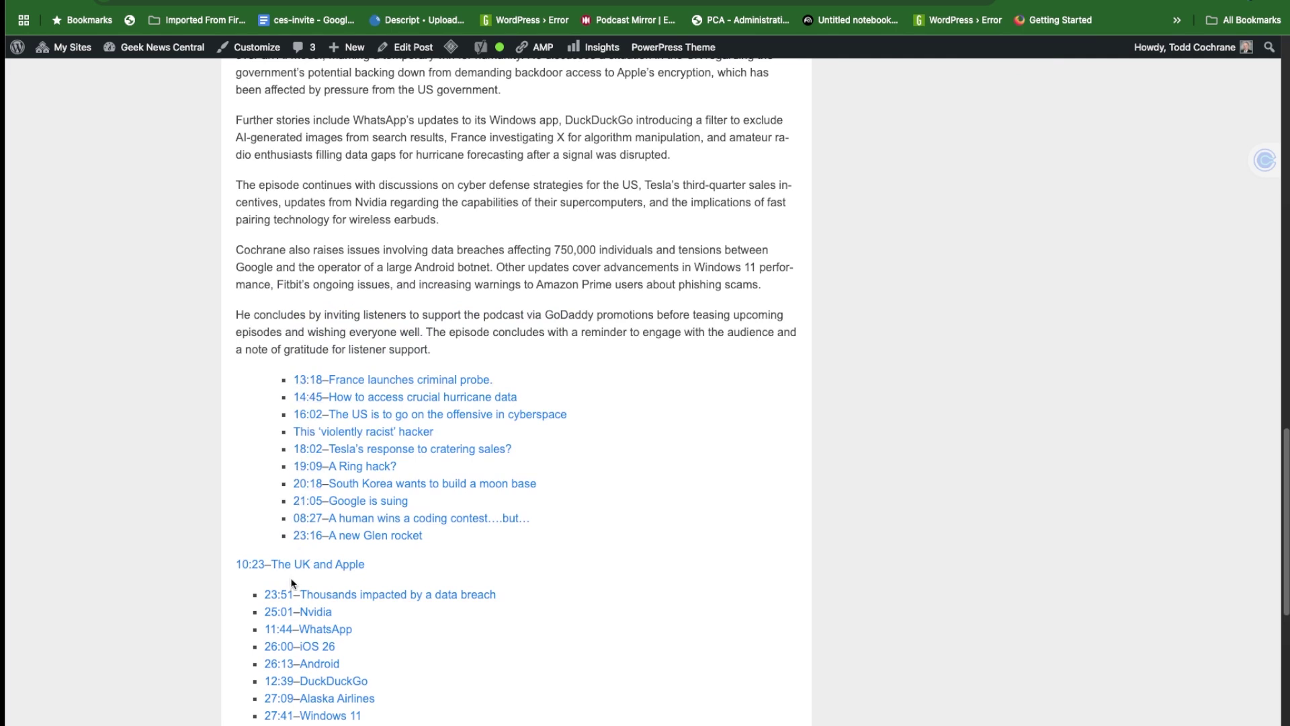
scroll(276, 691, "down", 2)
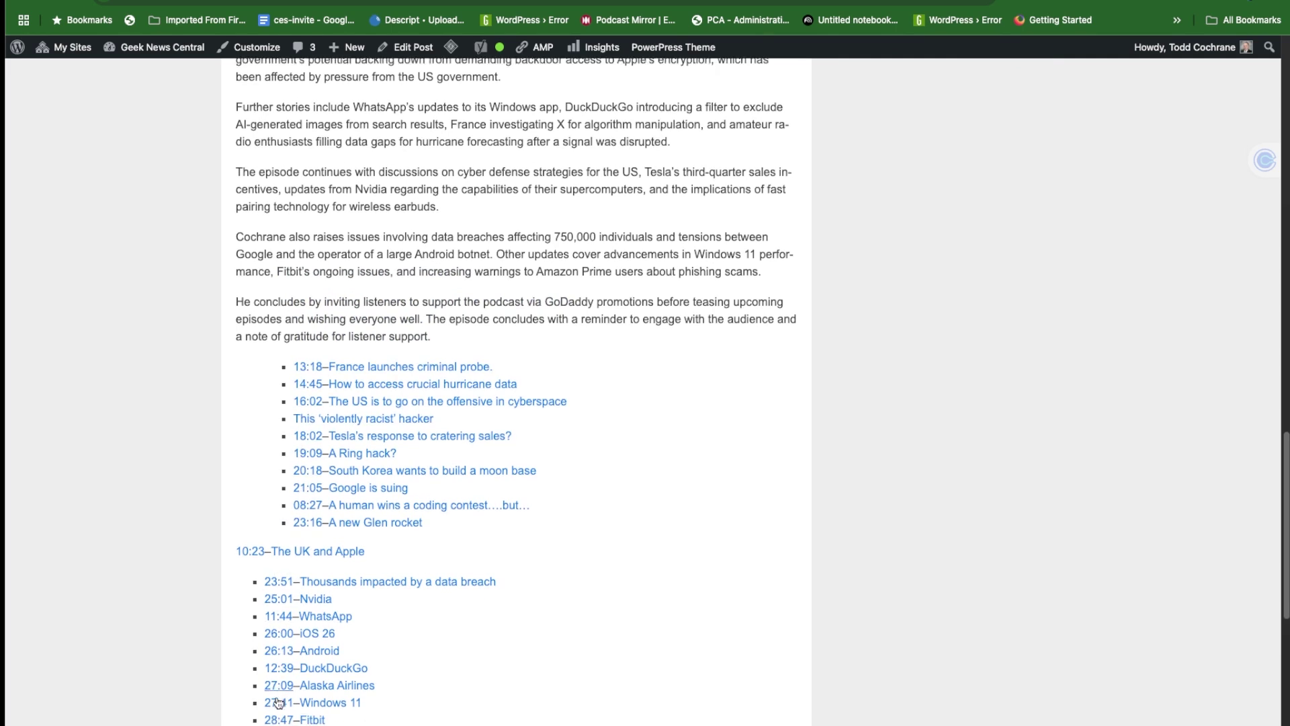
Start the episode in the post's audio player and pause it to inspect the chapter markers on the timeline
scroll(275, 692, "up", 4)
scroll(276, 688, "up", 12)
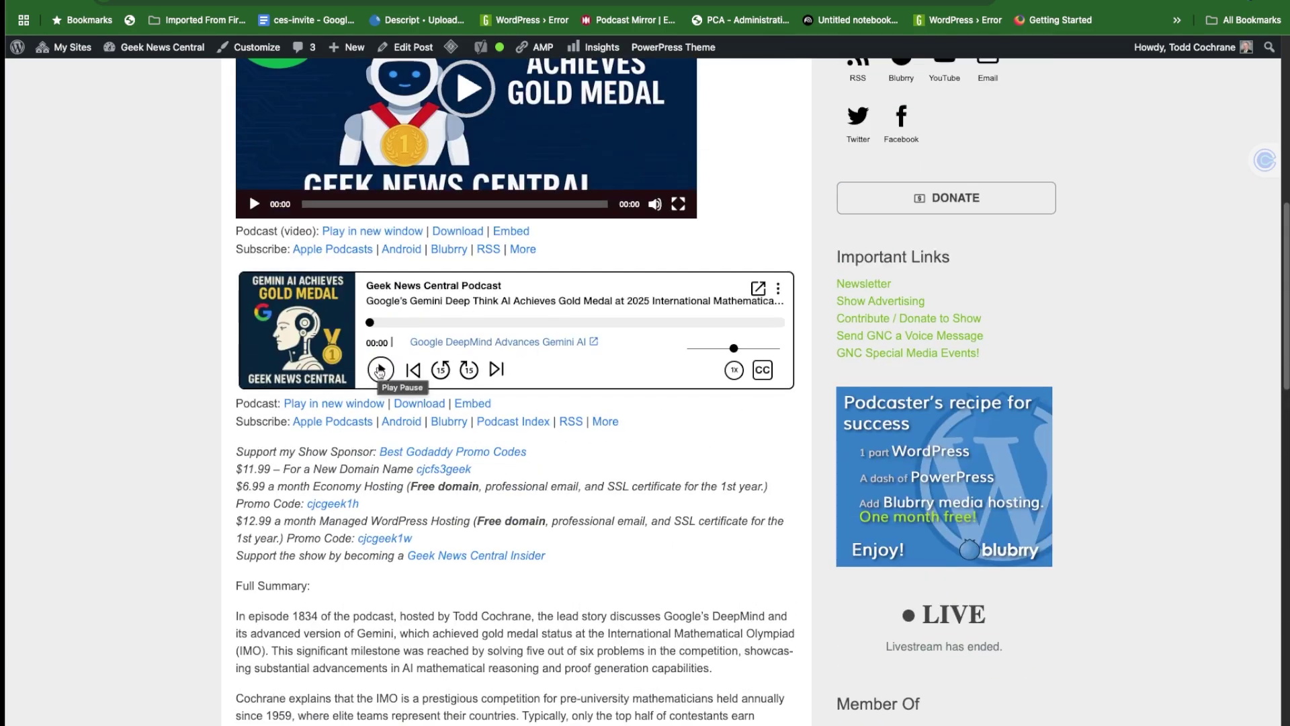
left_click(381, 369)
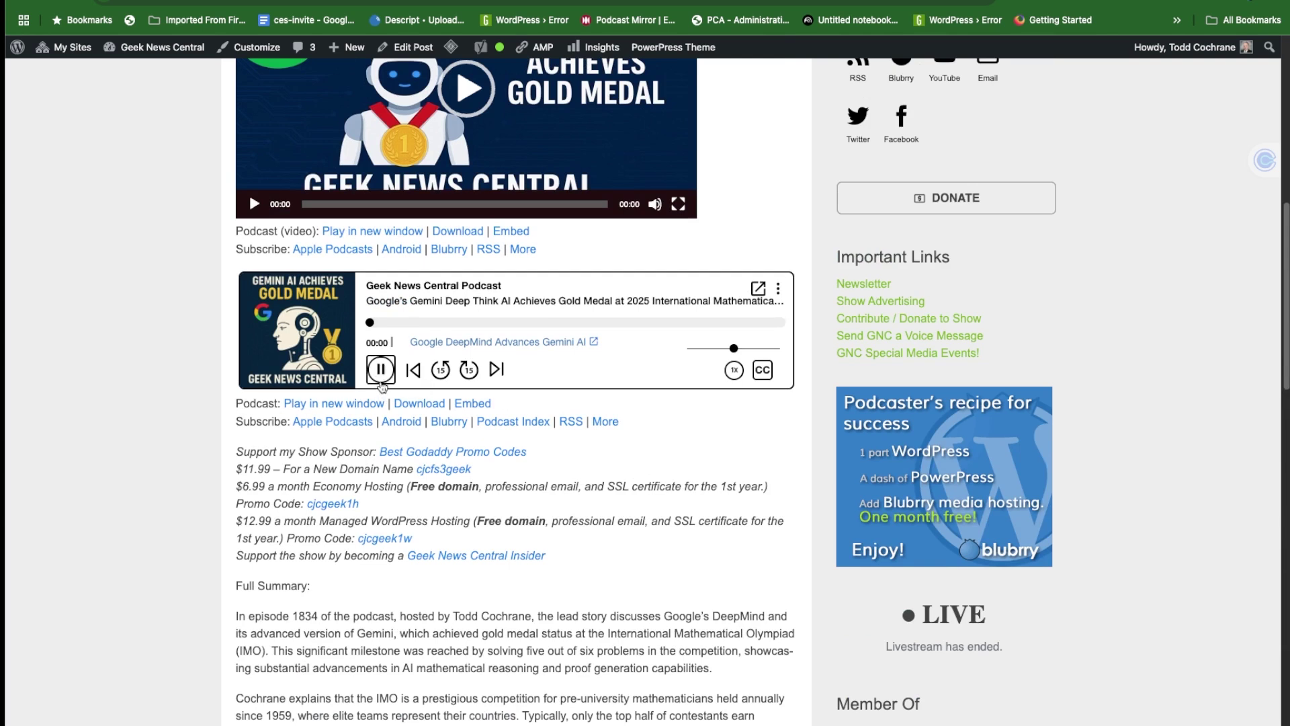
left_click(379, 370)
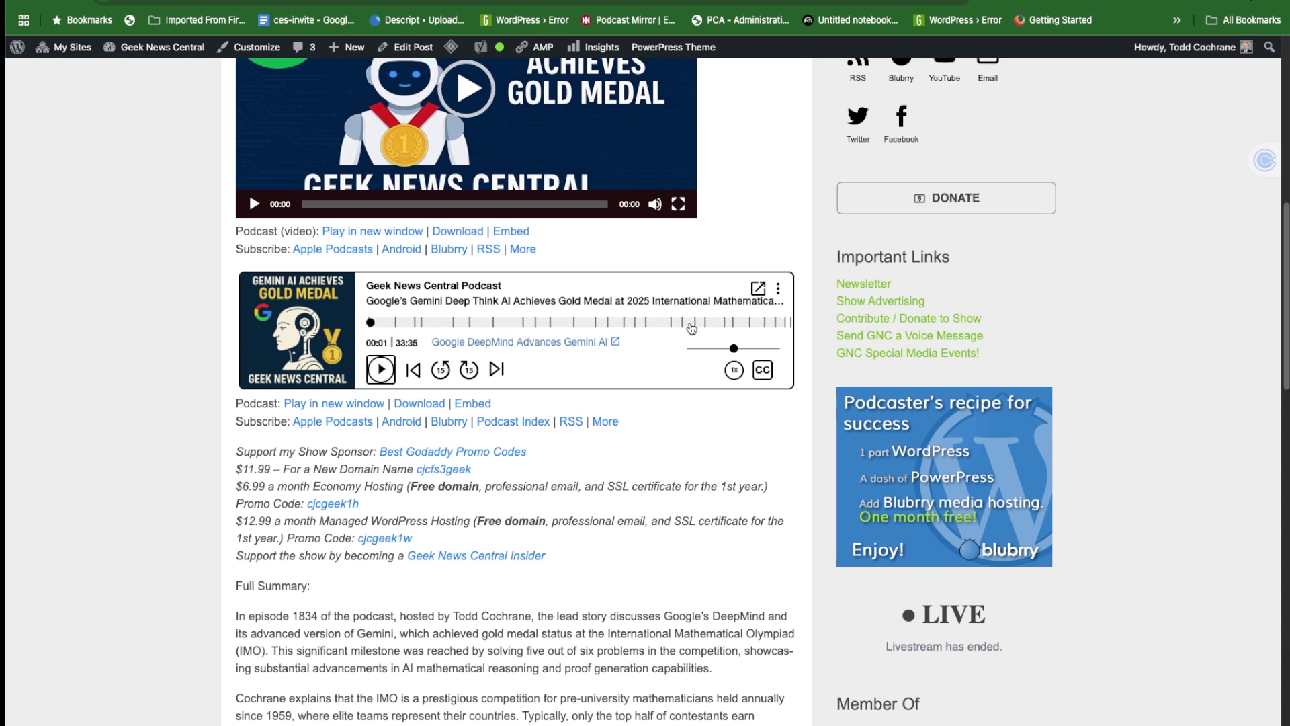
Open the audio player's chapter list, look over the chapter titles, start times and artwork, and return to the player
left_click(778, 288)
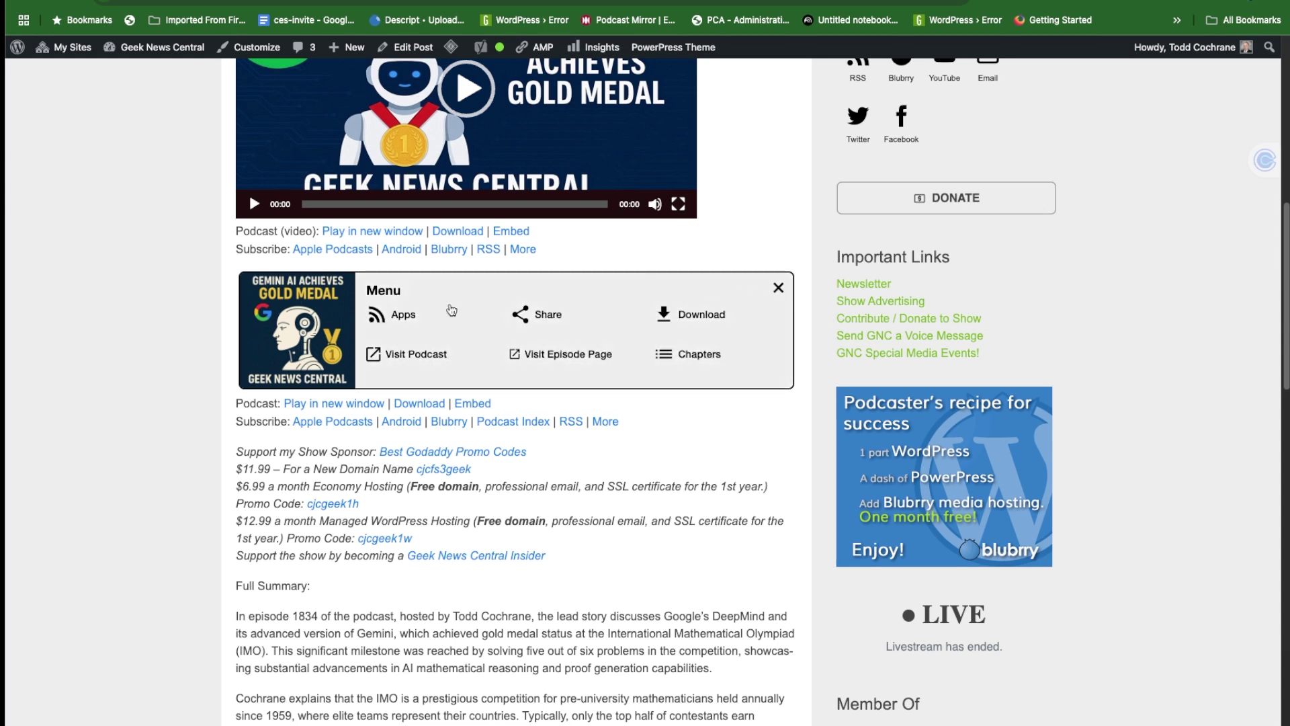
left_click(669, 358)
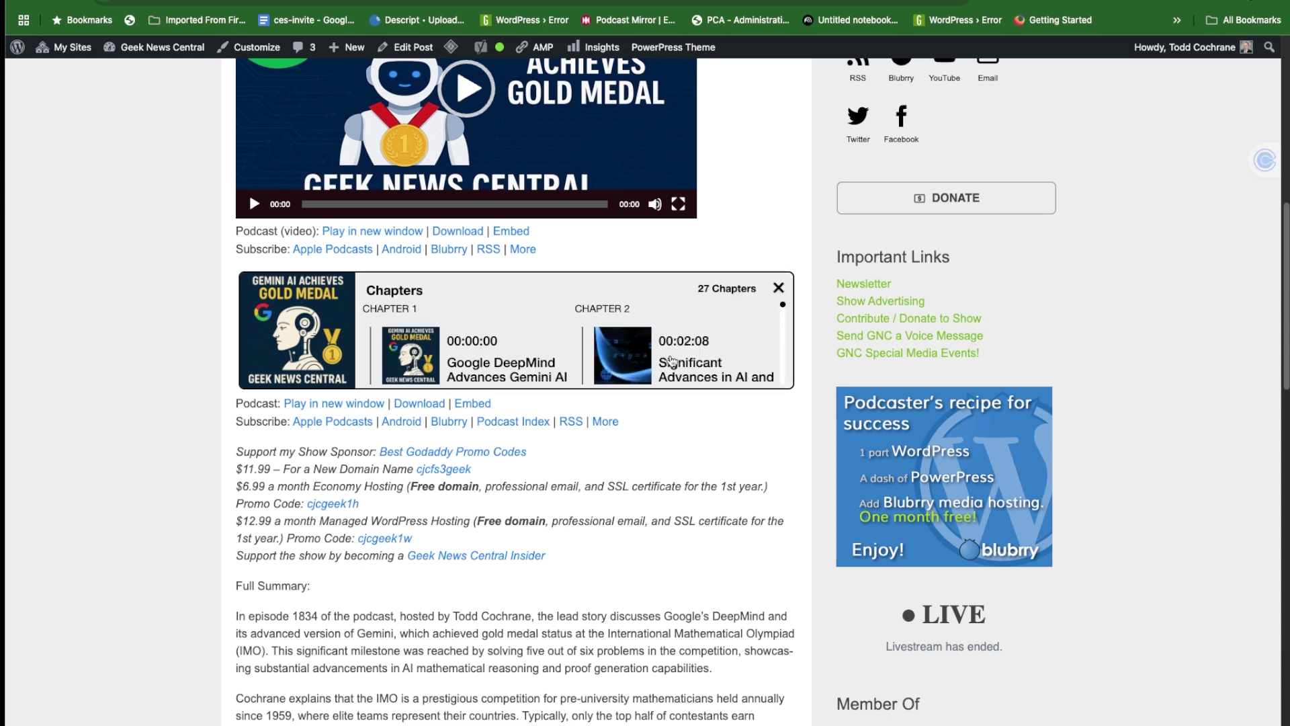
scroll(496, 348, "down", 1)
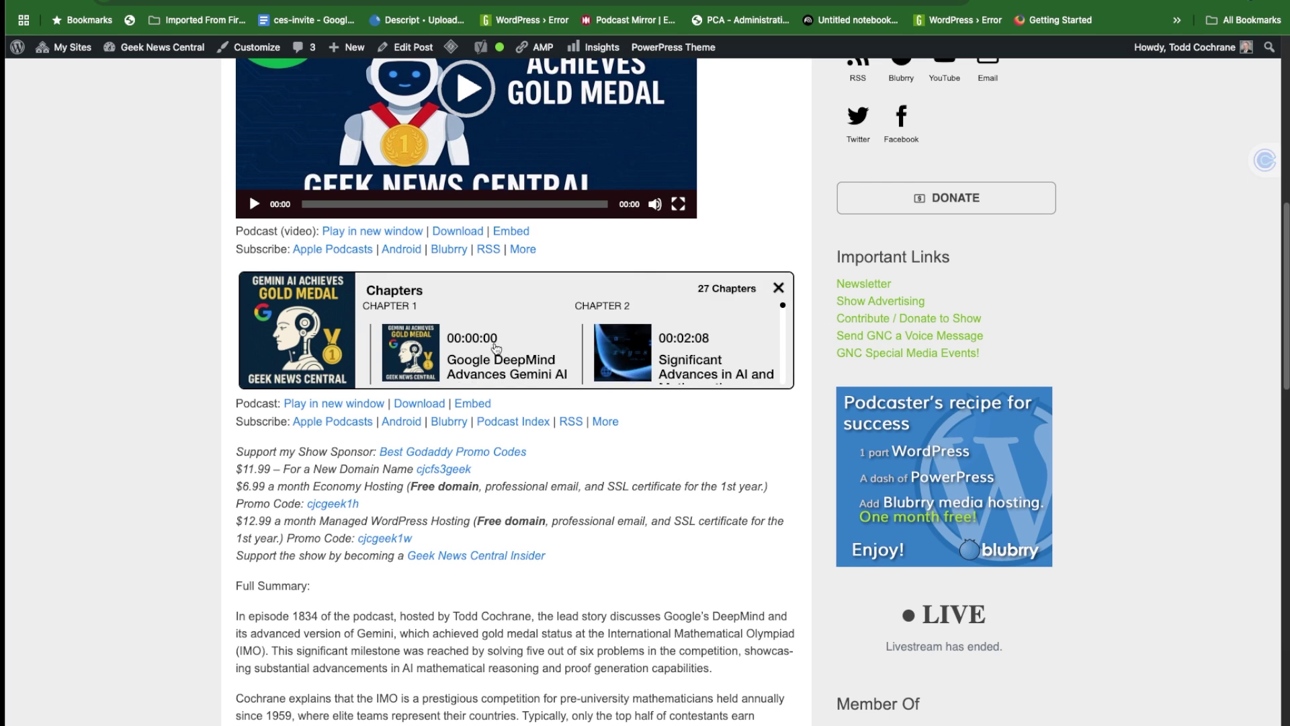
scroll(496, 348, "down", 5)
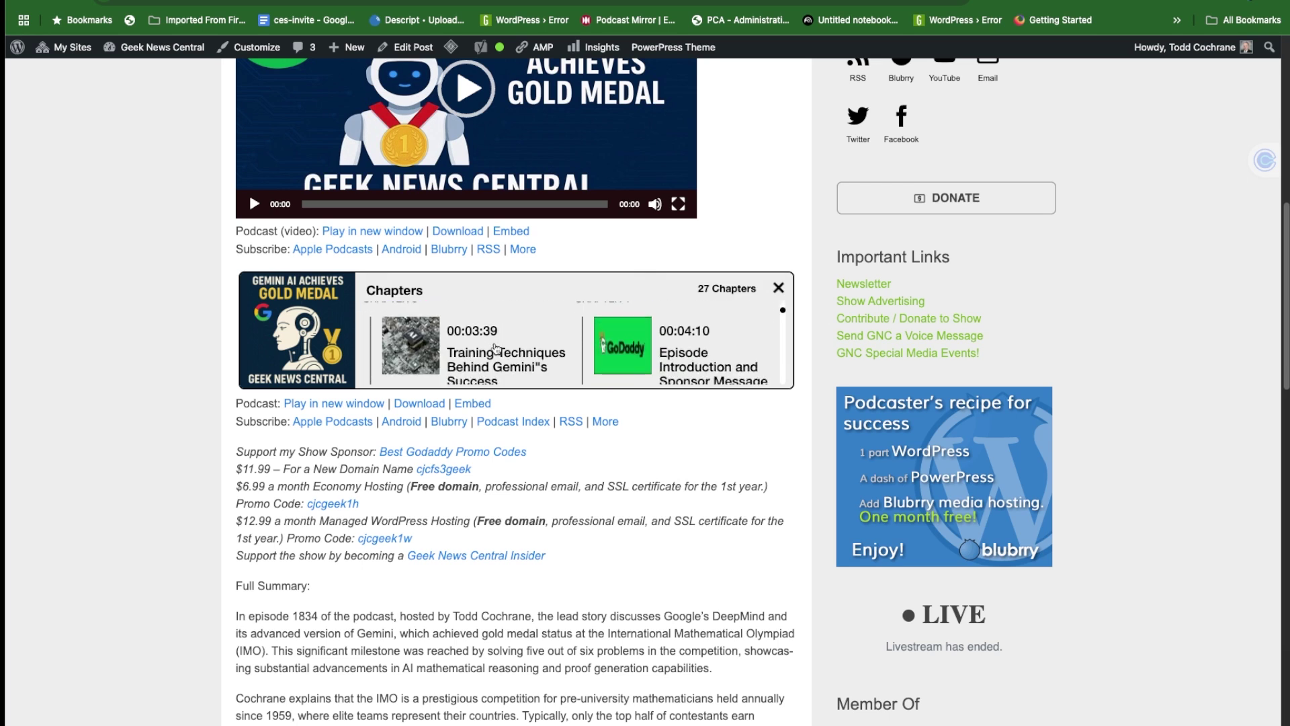
scroll(496, 348, "down", 8)
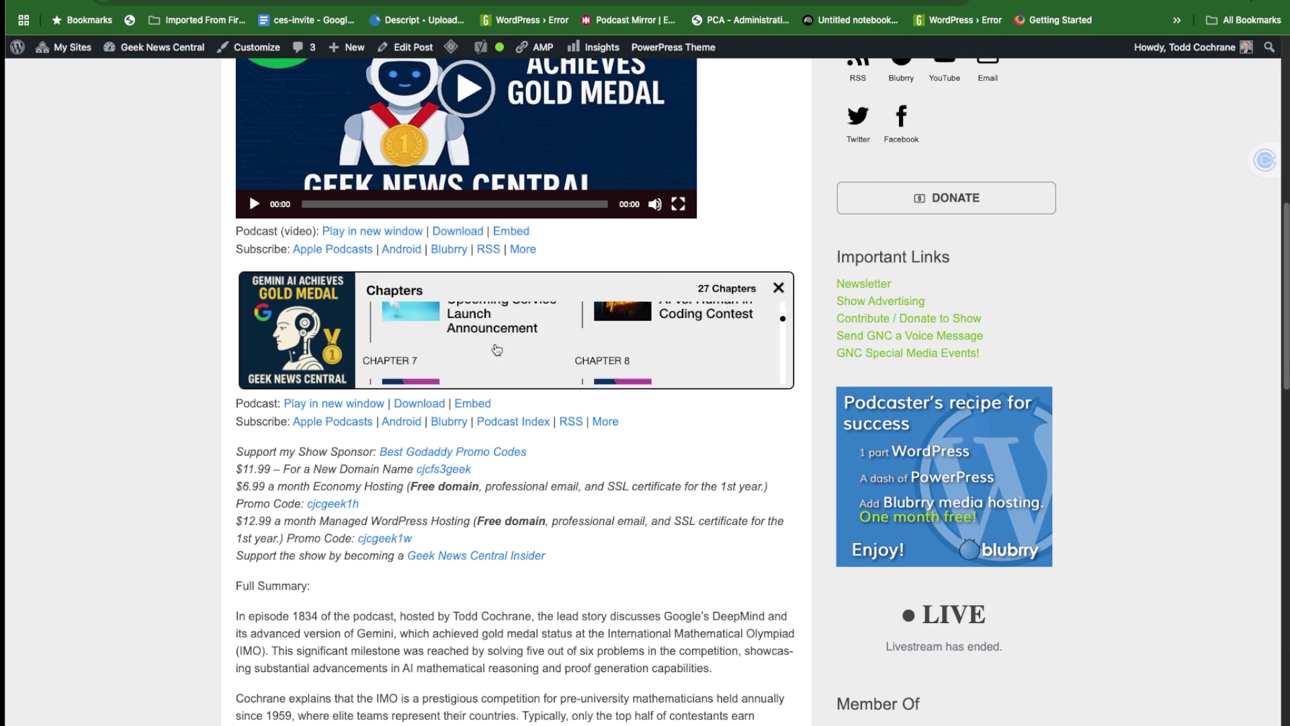
scroll(495, 348, "down", 3)
scroll(496, 348, "up", 5)
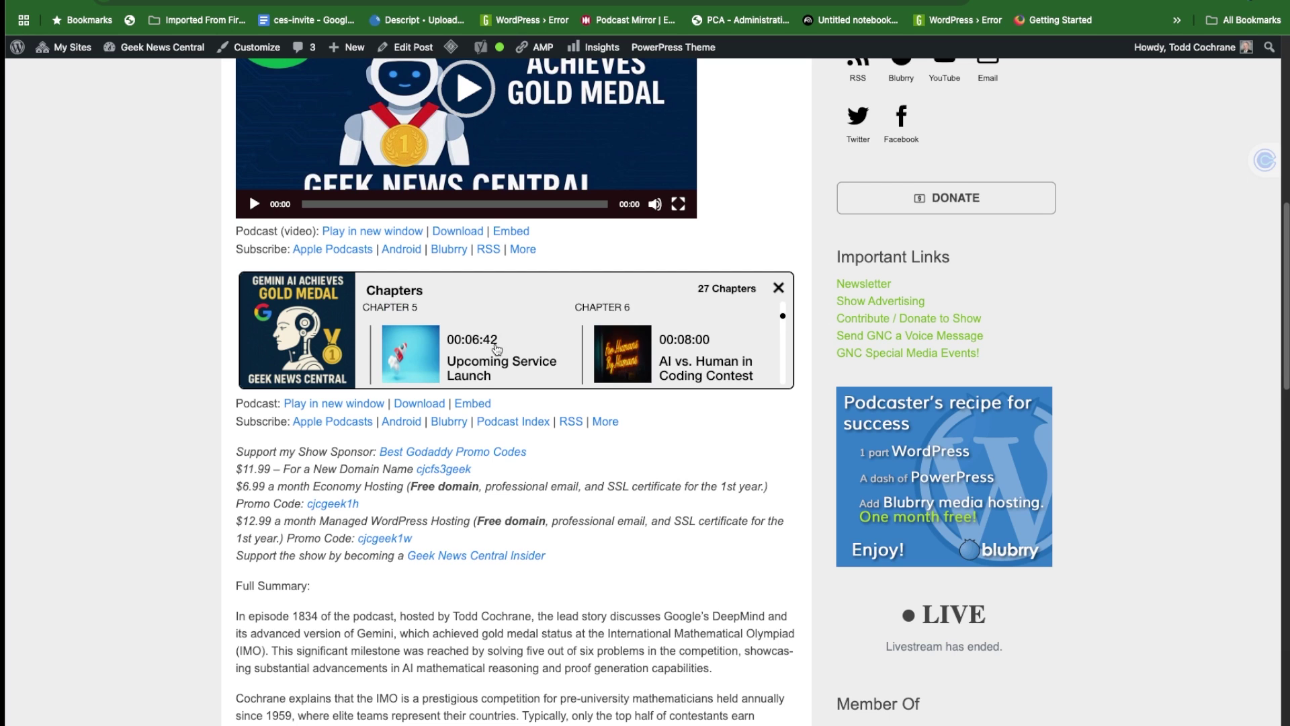
scroll(496, 348, "up", 4)
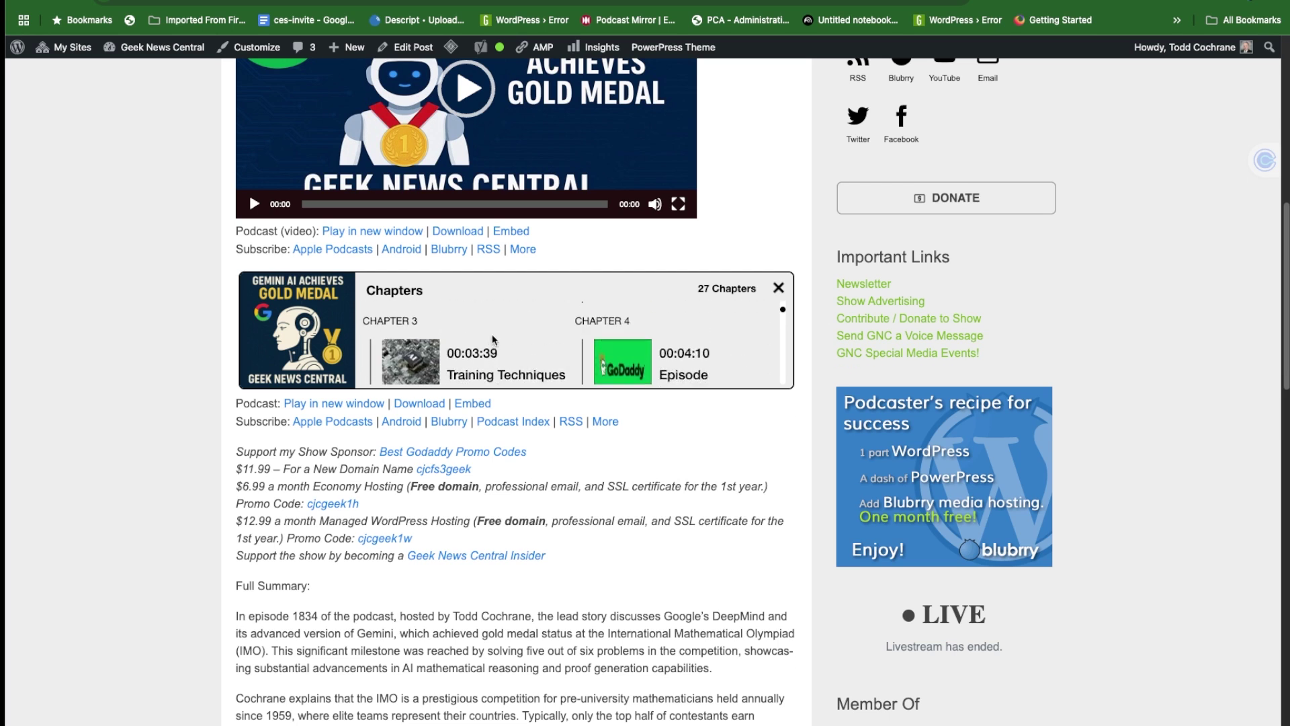
scroll(493, 333, "up", 4)
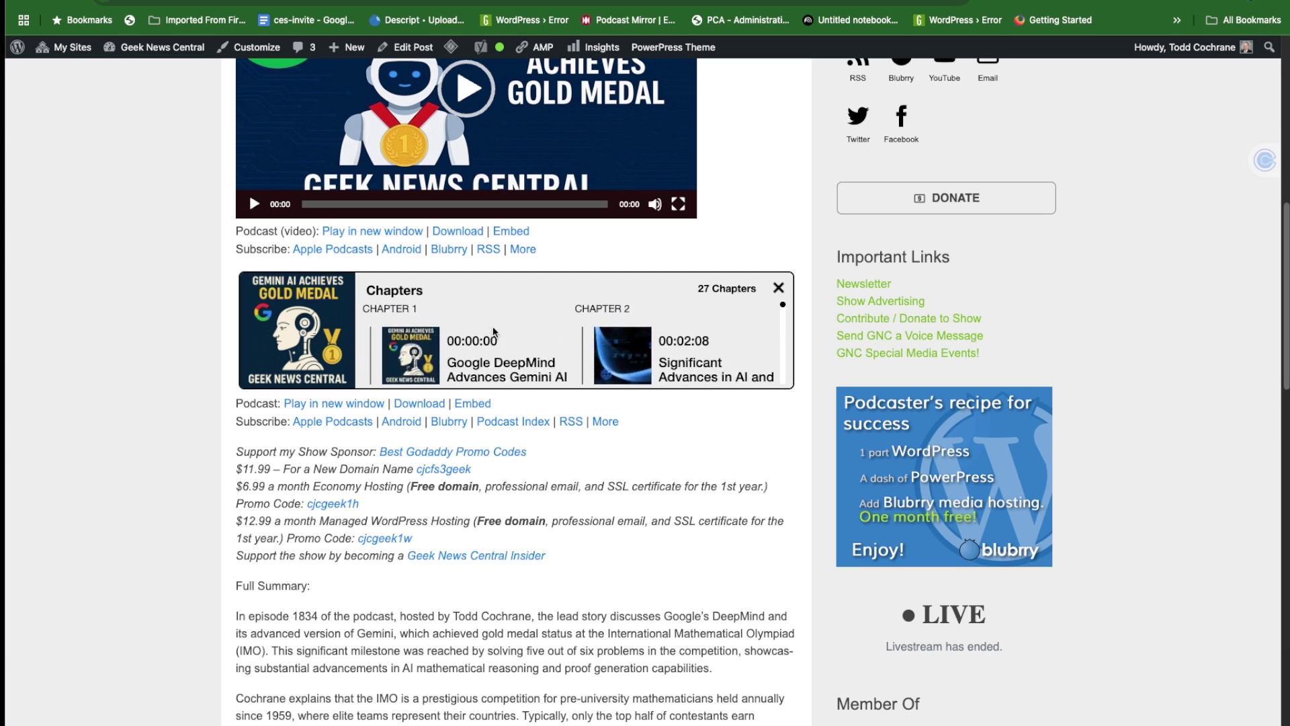
scroll(496, 333, "down", 4)
scroll(505, 328, "up", 4)
left_click(779, 290)
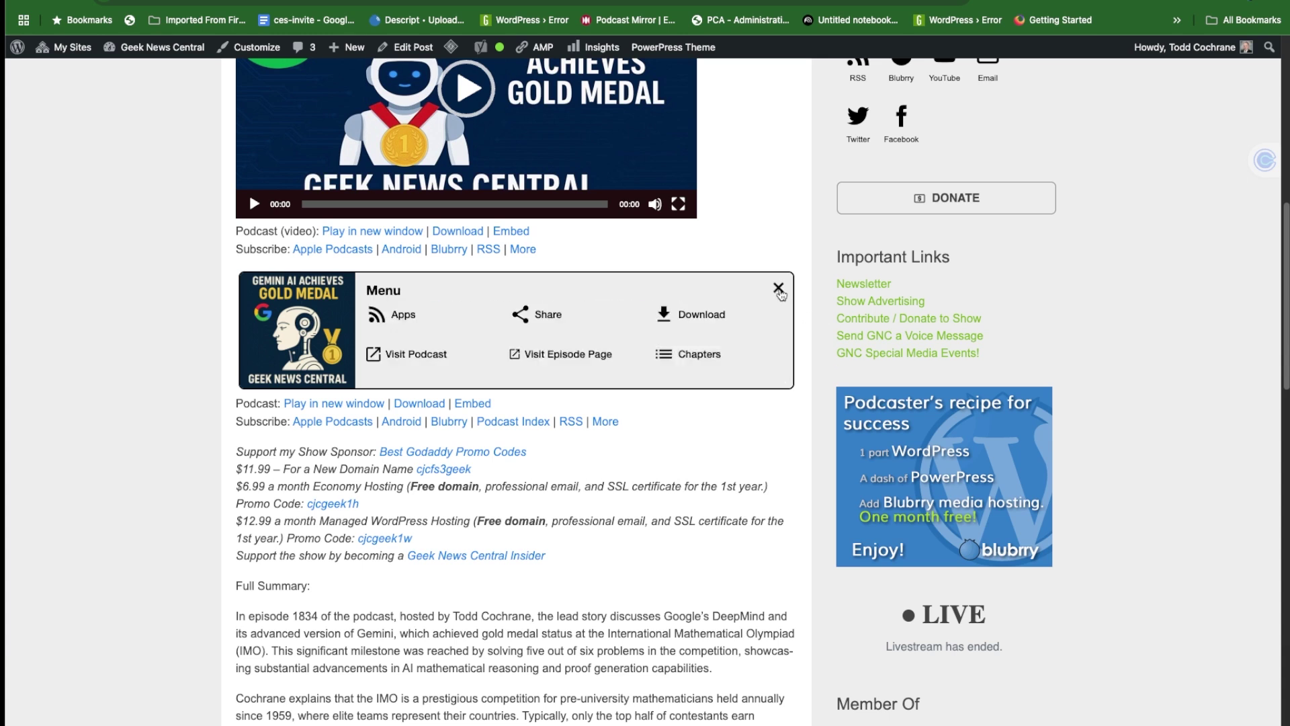
left_click(777, 289)
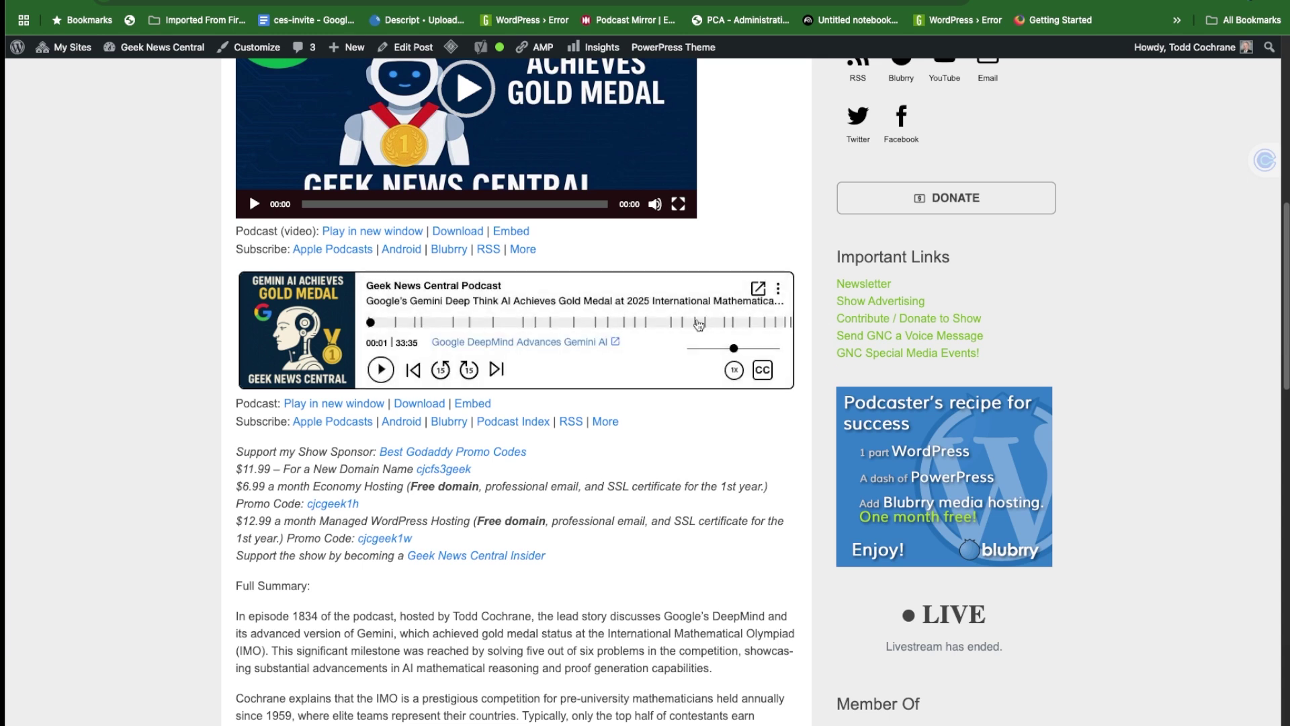
Open the transcript in the audio player, skim its opening, and look back over the episode post
left_click(762, 370)
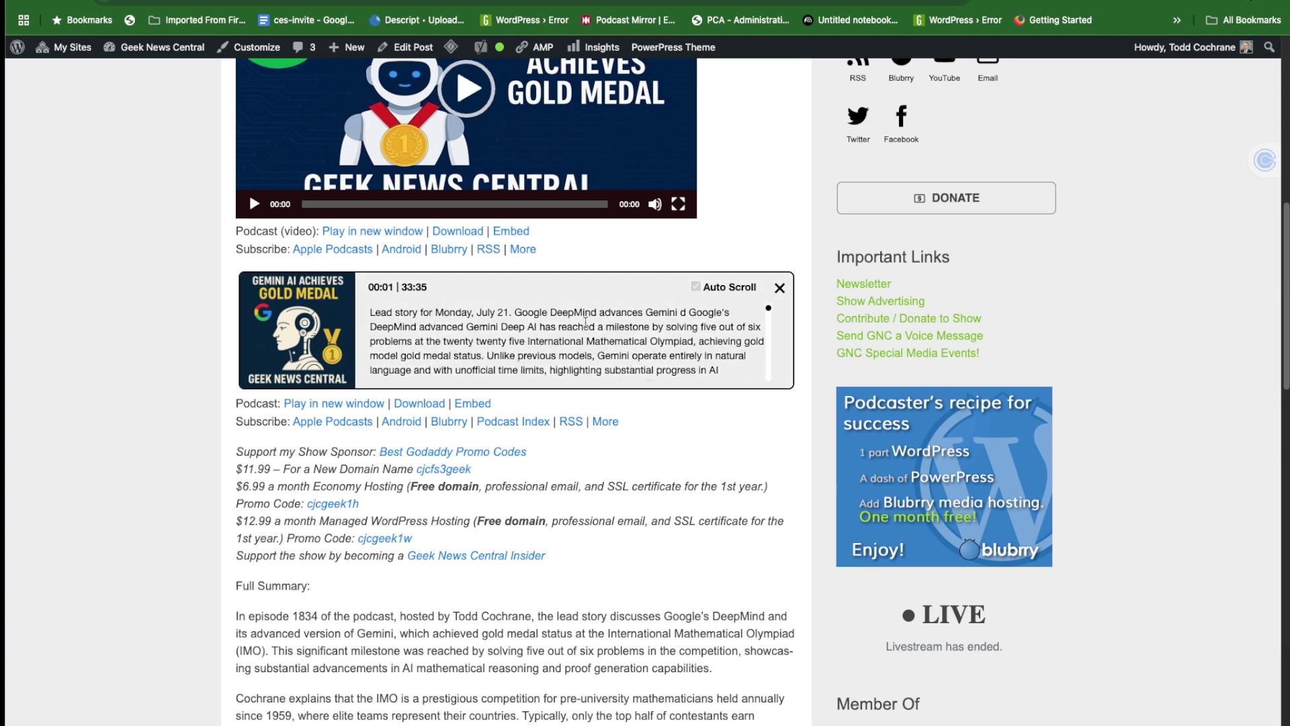
scroll(586, 323, "down", 3)
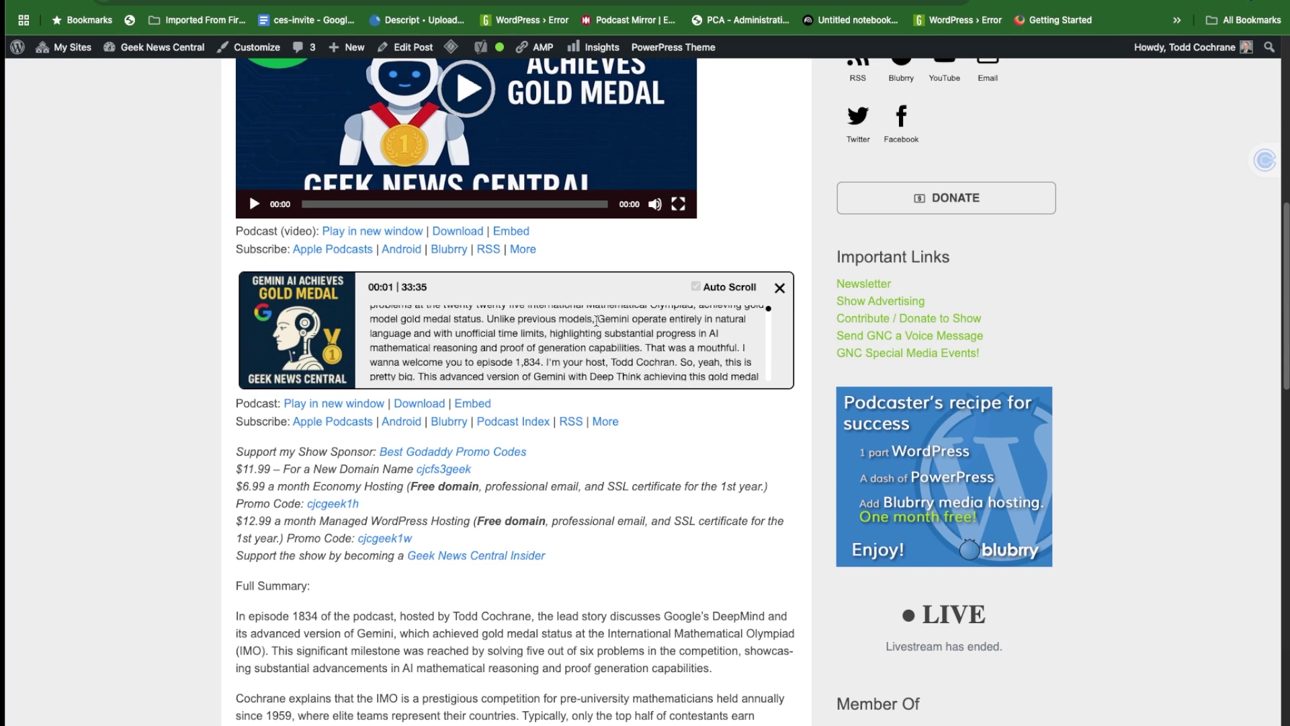
scroll(597, 321, "up", 3)
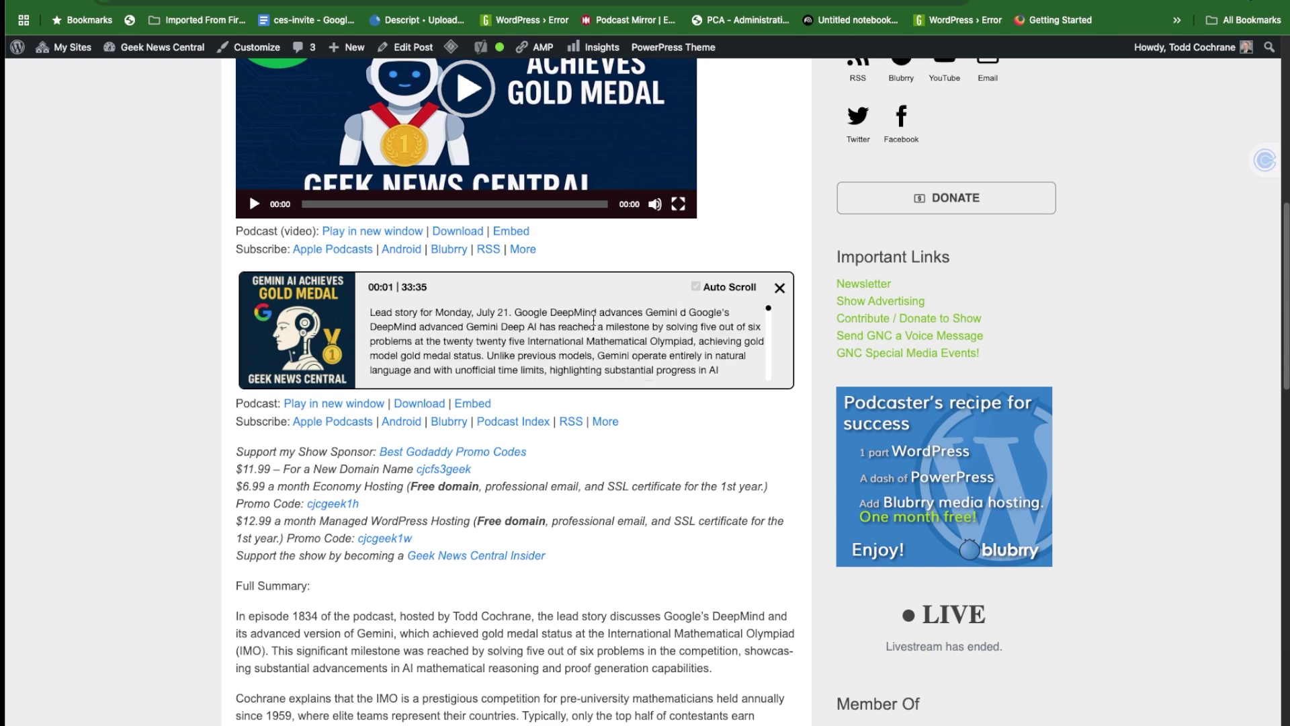
scroll(612, 424, "up", 10)
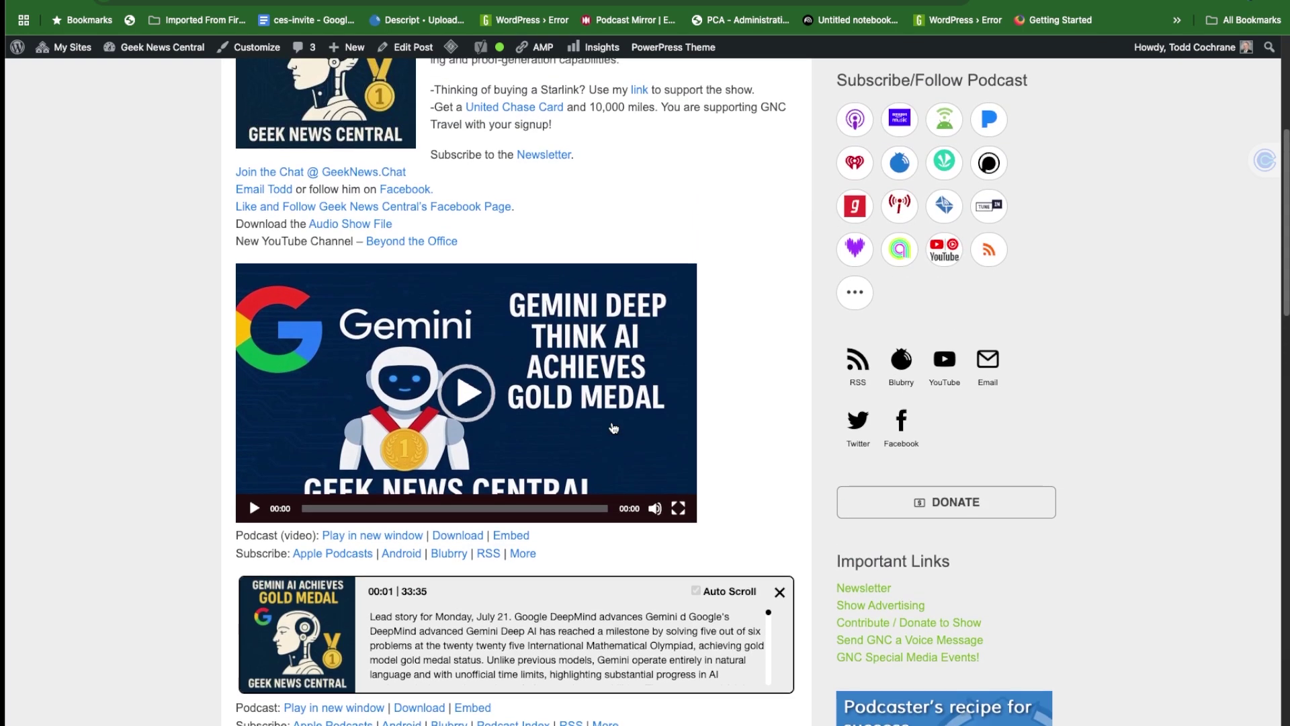
scroll(614, 428, "down", 7)
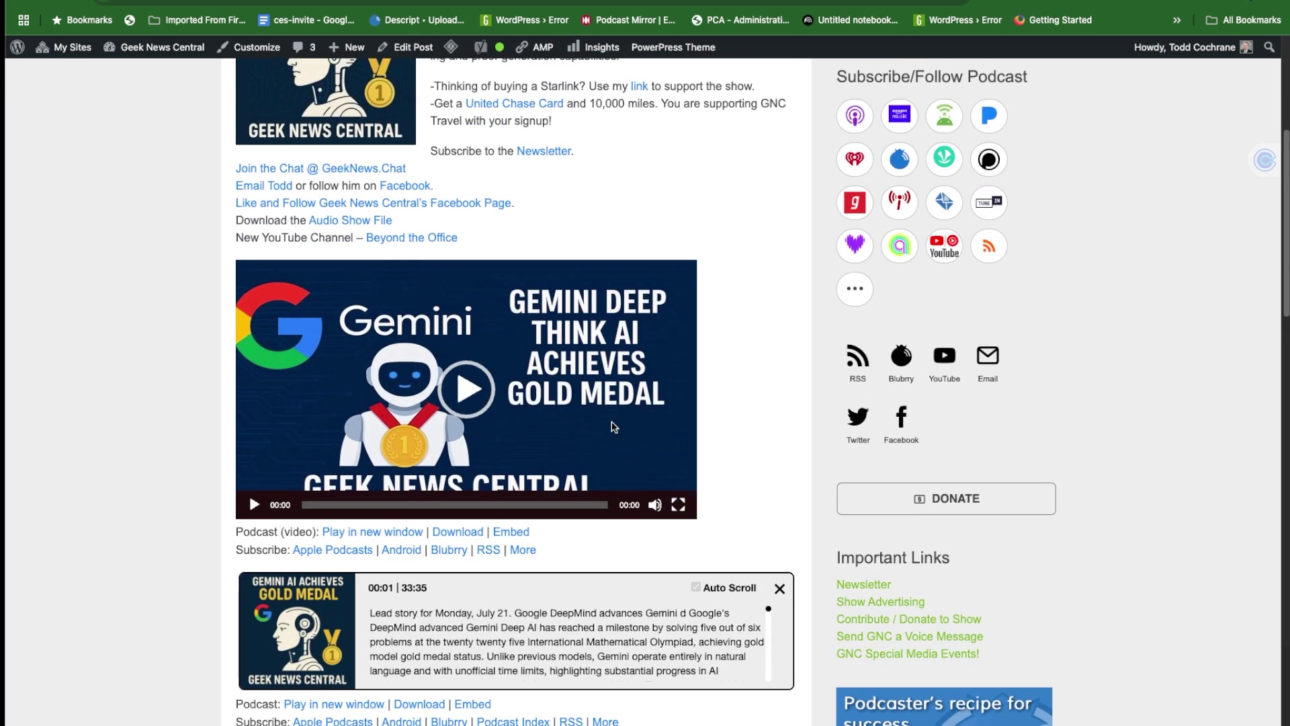
scroll(614, 431, "down", 2)
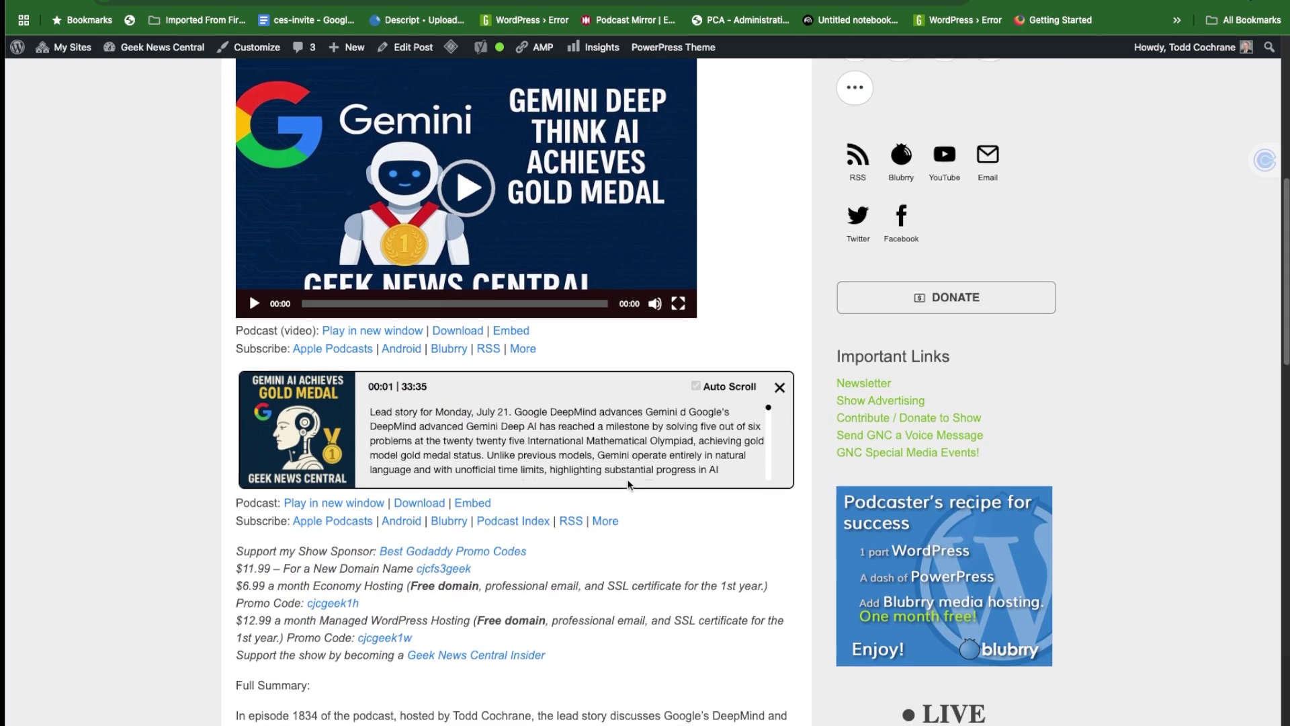
scroll(622, 478, "up", 12)
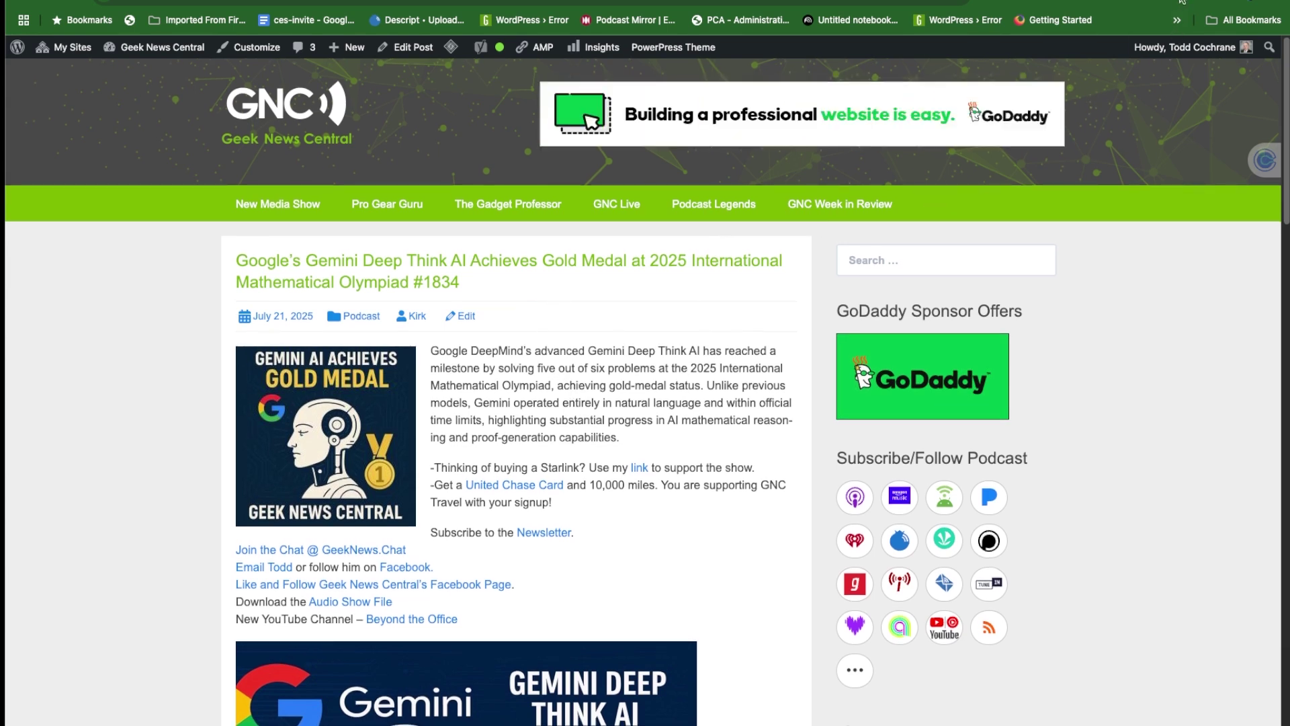
Switch back to Blubrry and return from the episode chapters to the production 1834 overview
left_click(1122, 0)
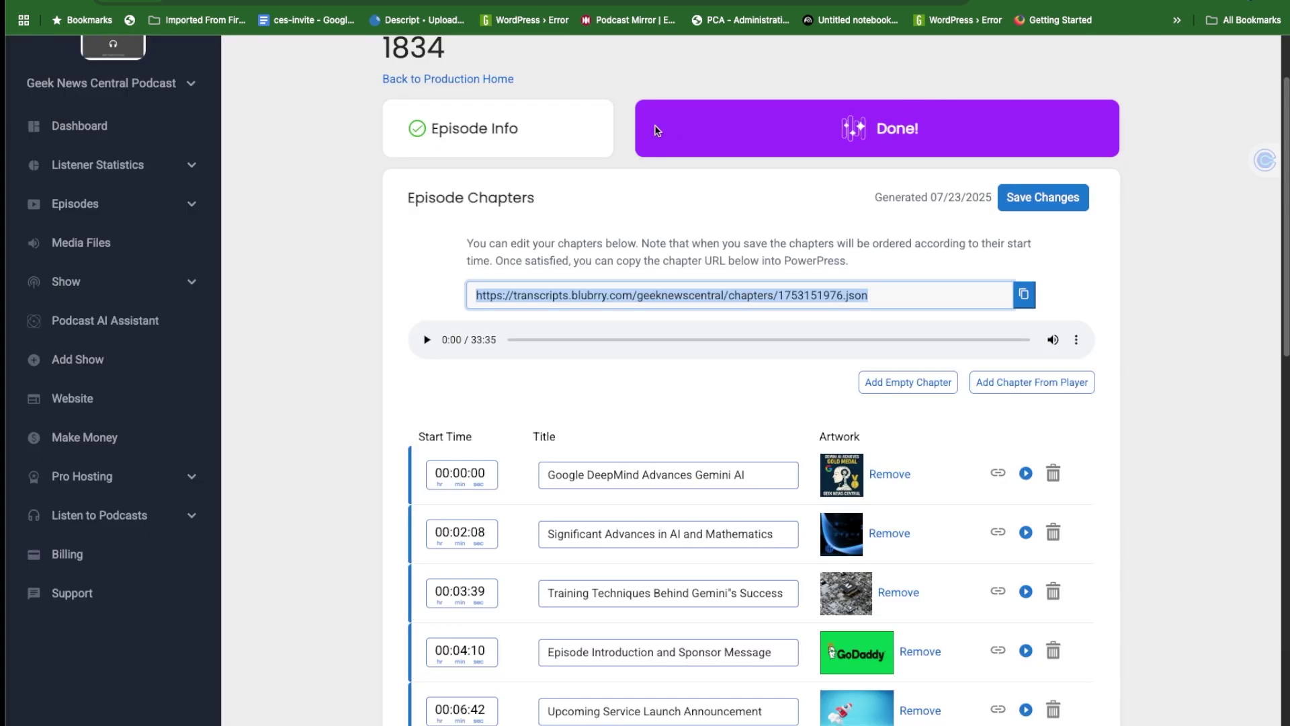
scroll(657, 129, "up", 2)
left_click(542, 111)
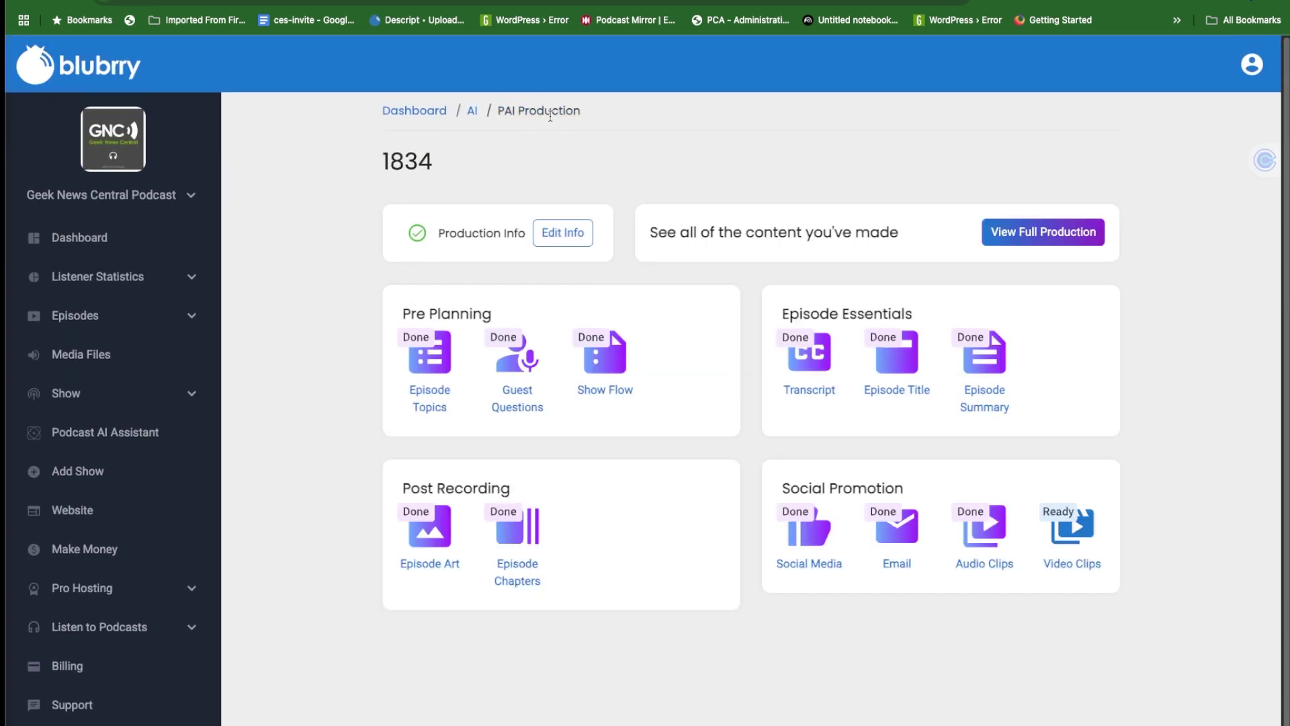